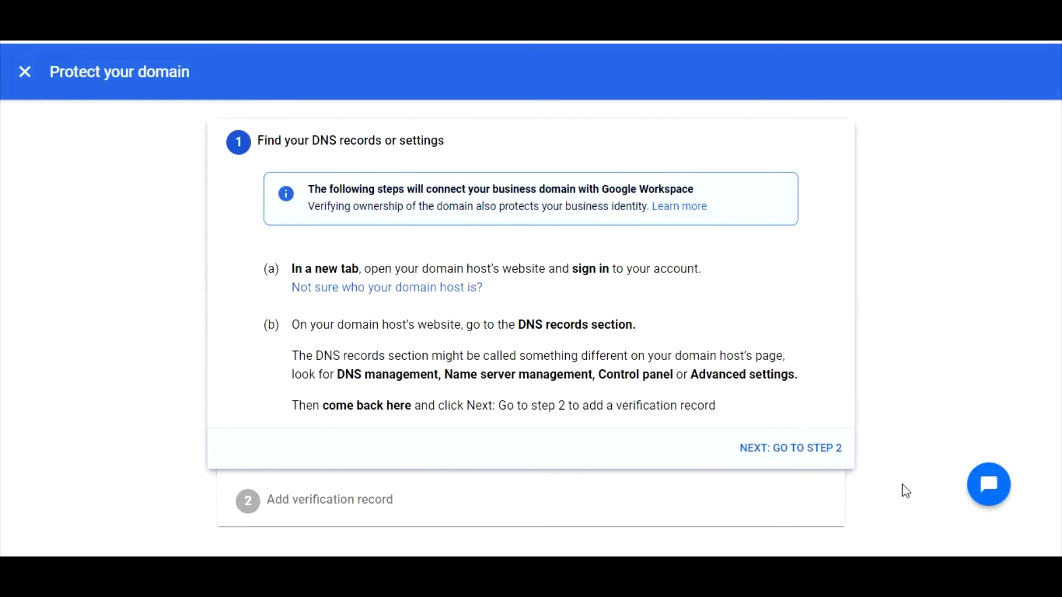
- Continue to the domain verification record instructions and copy the Google site verification TXT value
{"action": "left_click", "coordinate": [789, 454]}
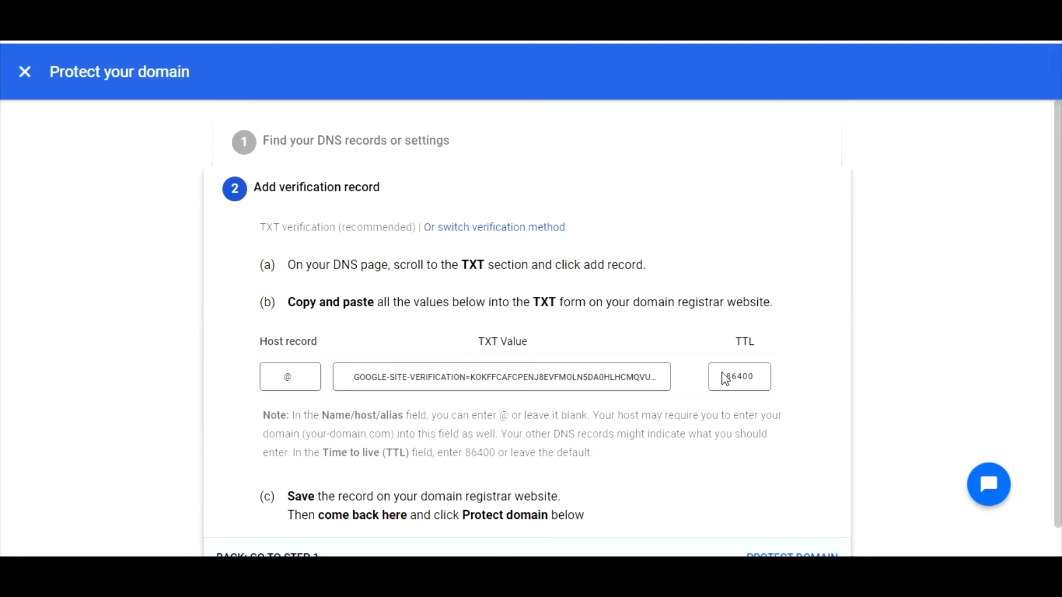
{"action": "left_click", "coordinate": [644, 380]}
{"action": "scroll", "coordinate": [636, 387], "scroll_direction": "down", "scroll_amount": 1}
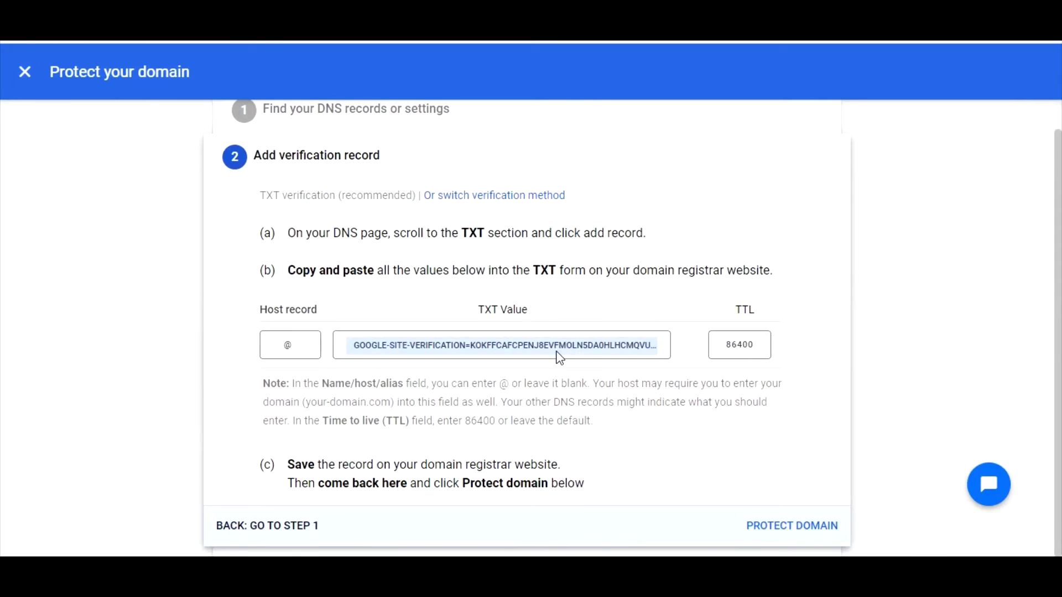
{"action": "left_click", "coordinate": [613, 367]}
{"action": "key", "text": "ctrl+c"}
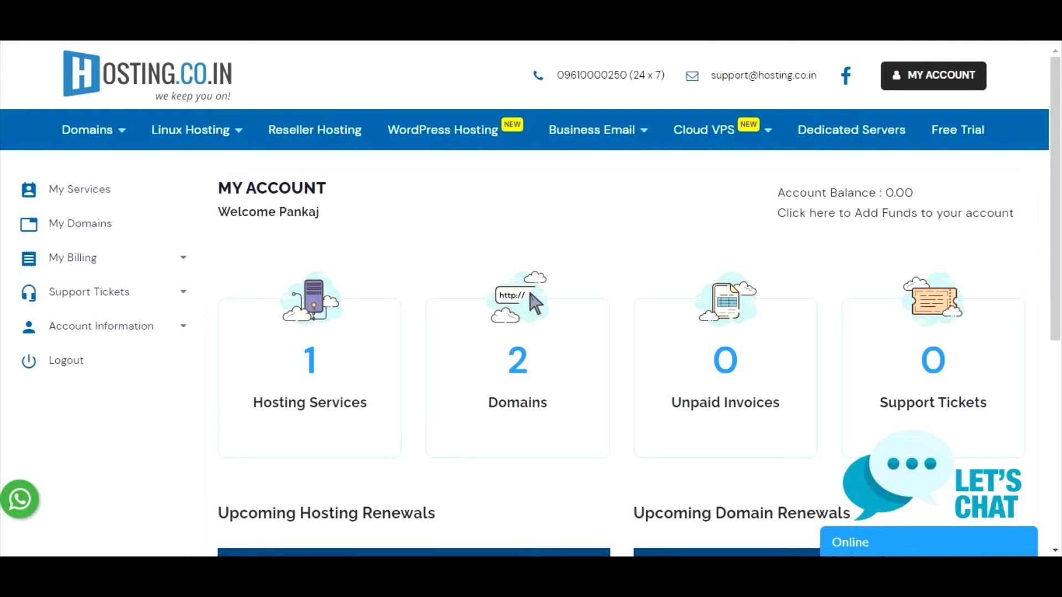
- Switch to the Hosting.co.in account, view the details of the black-pearlz.org hosting service and log in to its cPanel
{"action": "mouse_move", "coordinate": [291, 404]}
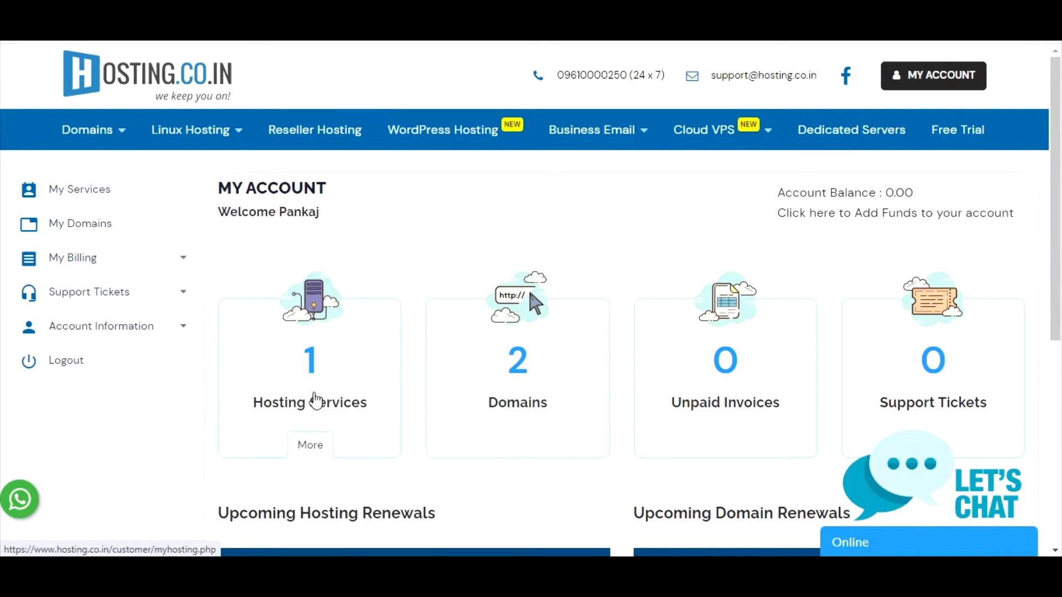
{"action": "left_click", "coordinate": [314, 402]}
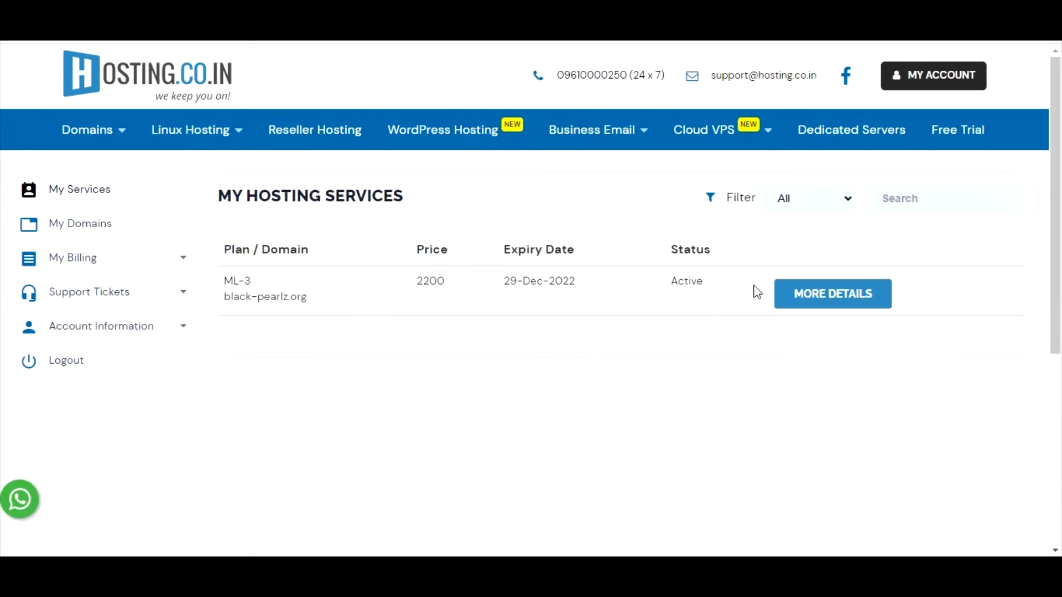
{"action": "left_click", "coordinate": [826, 299]}
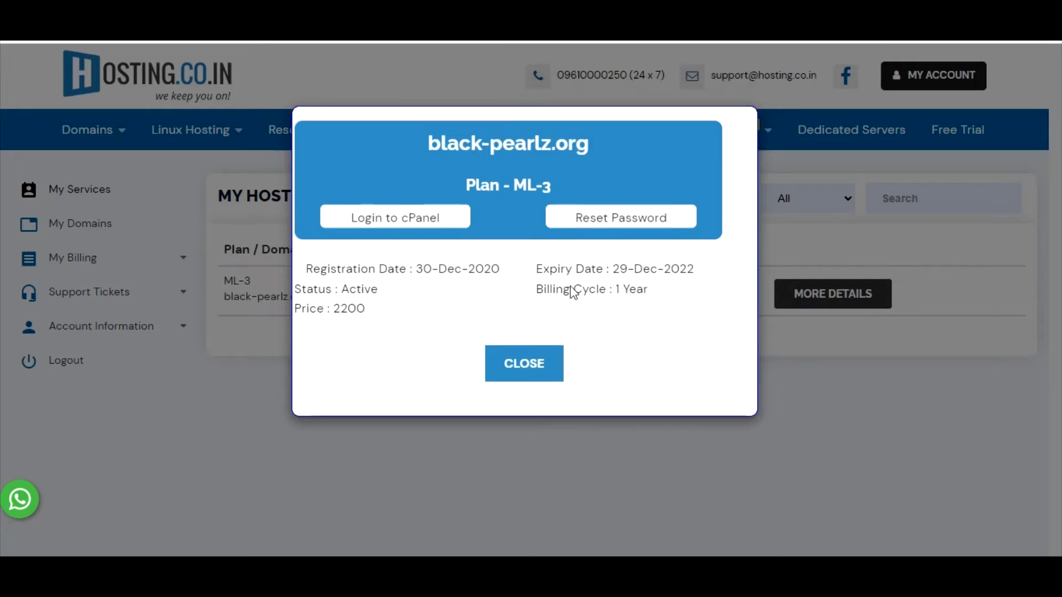
{"action": "left_click", "coordinate": [423, 218]}
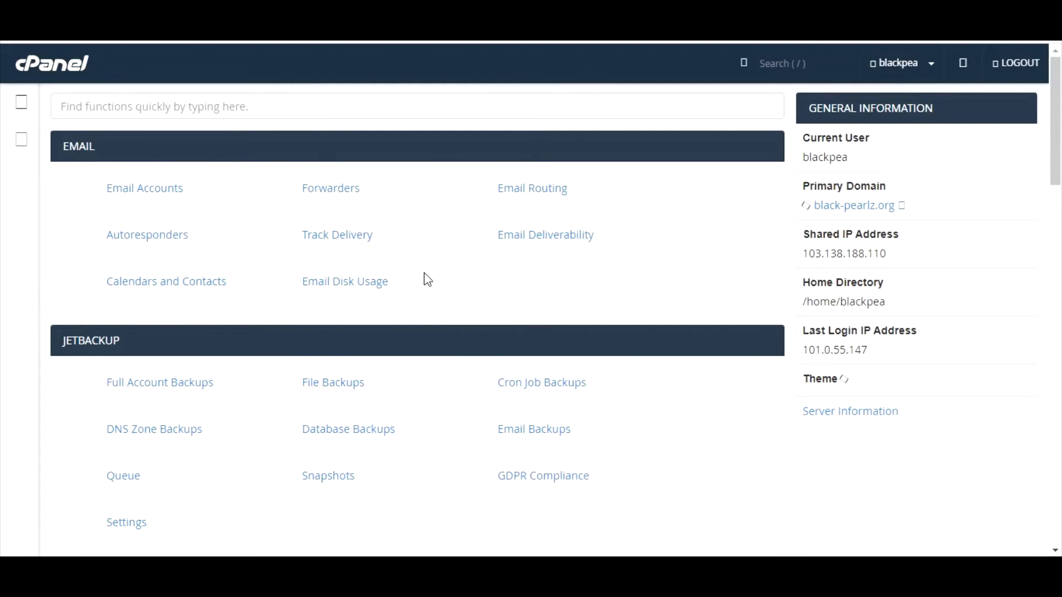
- Search the cPanel functions for "zone" and open the Zone Editor
{"action": "scroll", "coordinate": [427, 280], "scroll_direction": "down", "scroll_amount": 2}
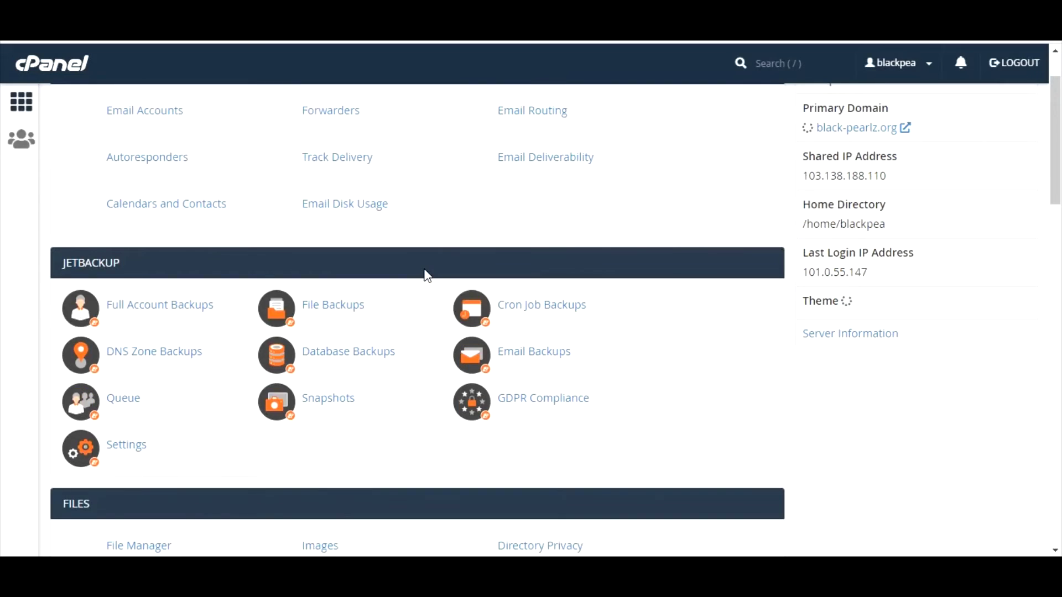
{"action": "scroll", "coordinate": [427, 275], "scroll_direction": "down", "scroll_amount": 2}
{"action": "scroll", "coordinate": [429, 275], "scroll_direction": "up", "scroll_amount": 4}
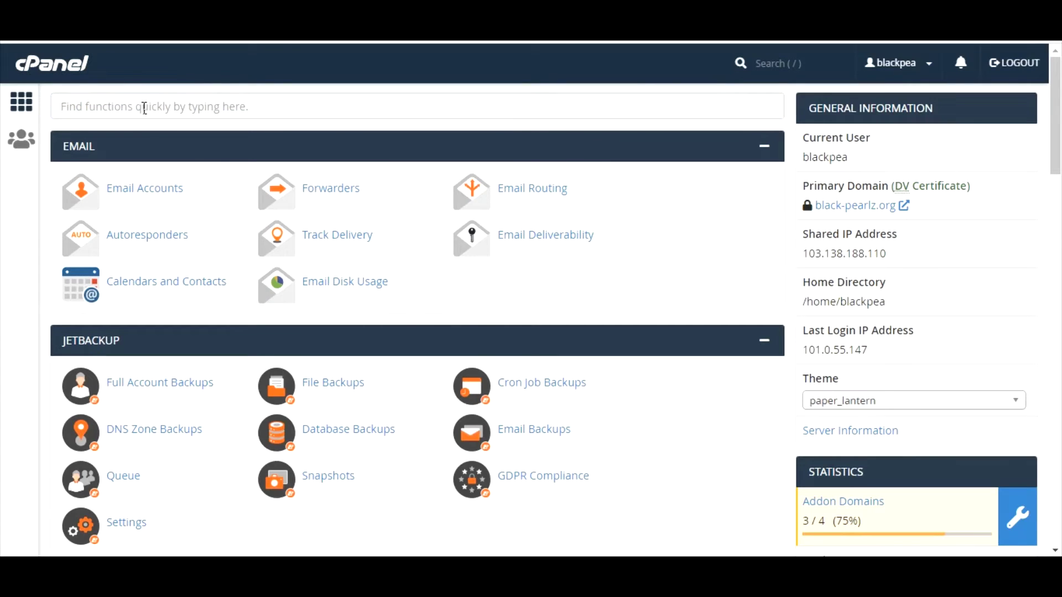
{"action": "left_click", "coordinate": [145, 108]}
{"action": "type", "text": "z"}
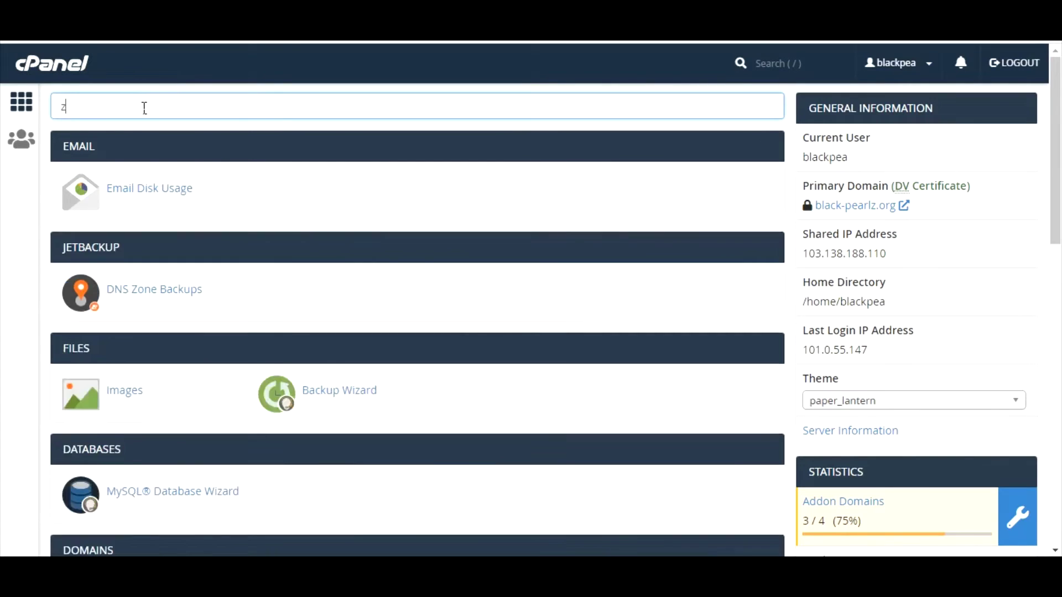
{"action": "type", "text": "one"}
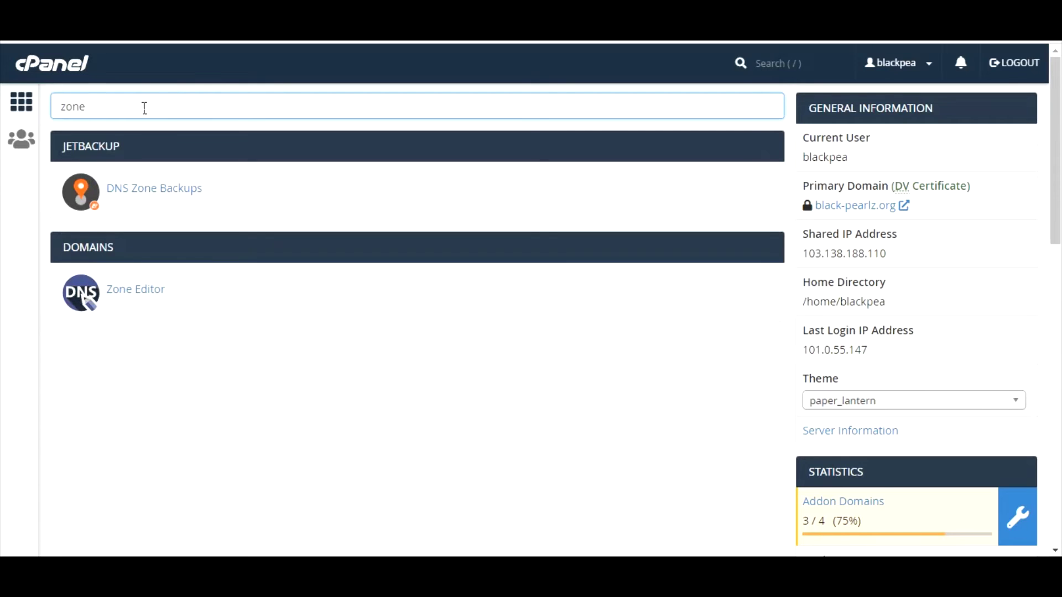
{"action": "left_click", "coordinate": [122, 296]}
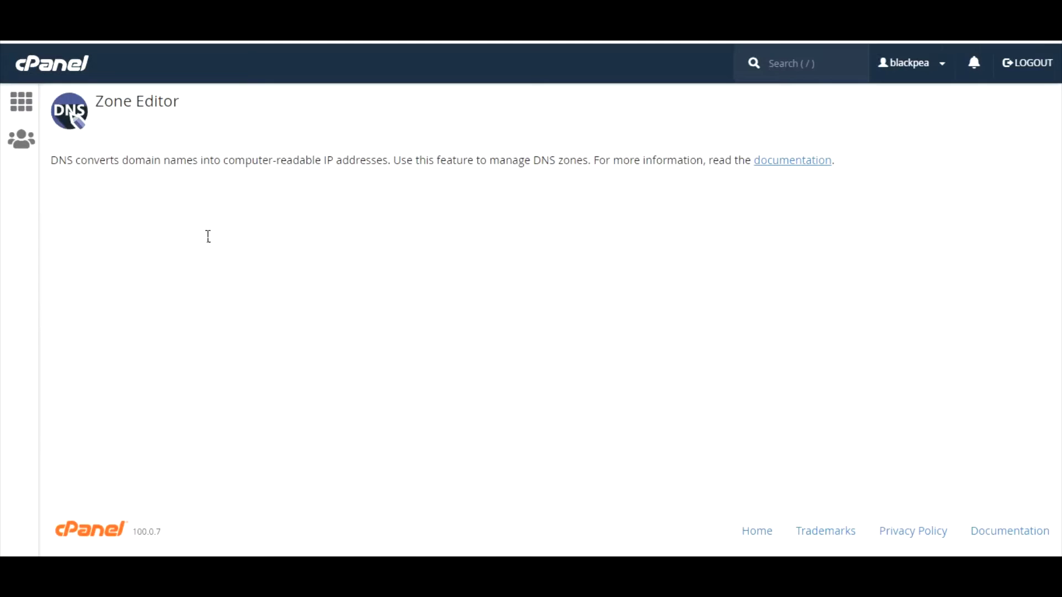
- Manage the DNS zone of patterwal.com, filtered to TXT records, and start adding a new record
{"action": "scroll", "coordinate": [224, 314], "scroll_direction": "down", "scroll_amount": 1}
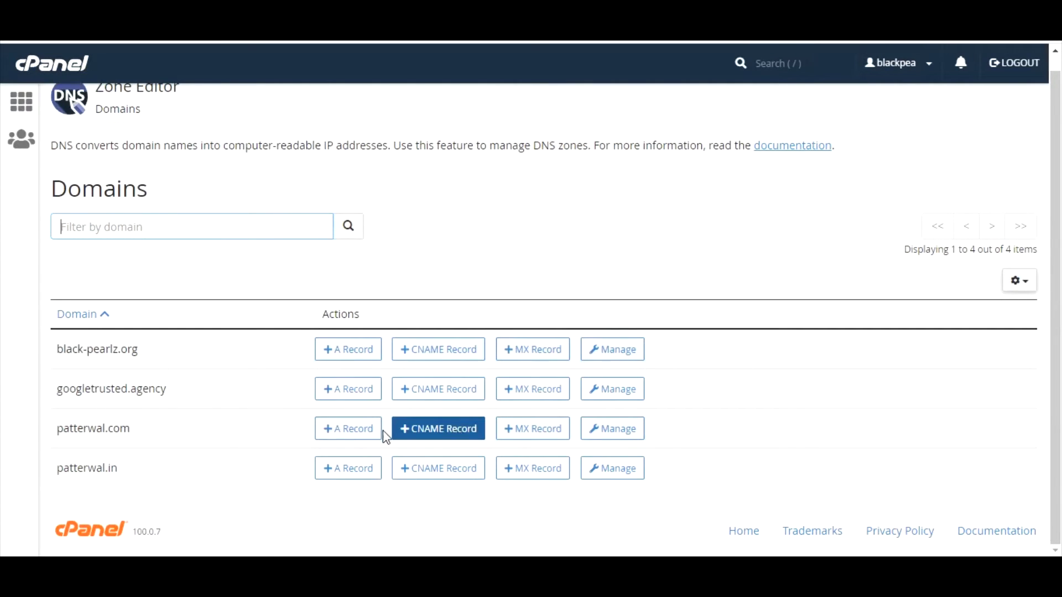
{"action": "scroll", "coordinate": [612, 449], "scroll_direction": "up", "scroll_amount": 1}
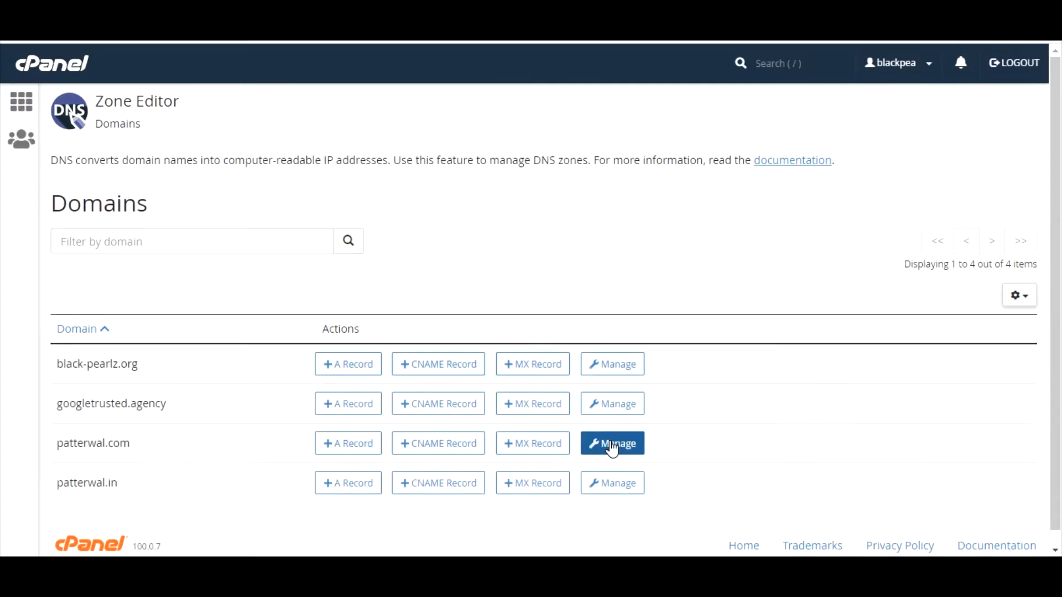
{"action": "left_click", "coordinate": [608, 444]}
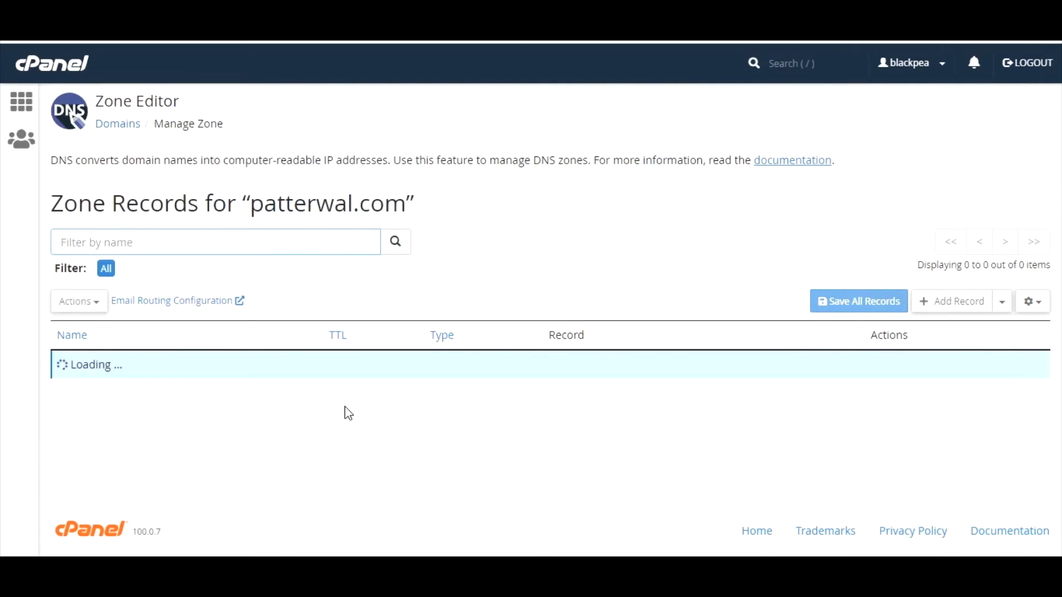
{"action": "scroll", "coordinate": [338, 408], "scroll_direction": "down", "scroll_amount": 1}
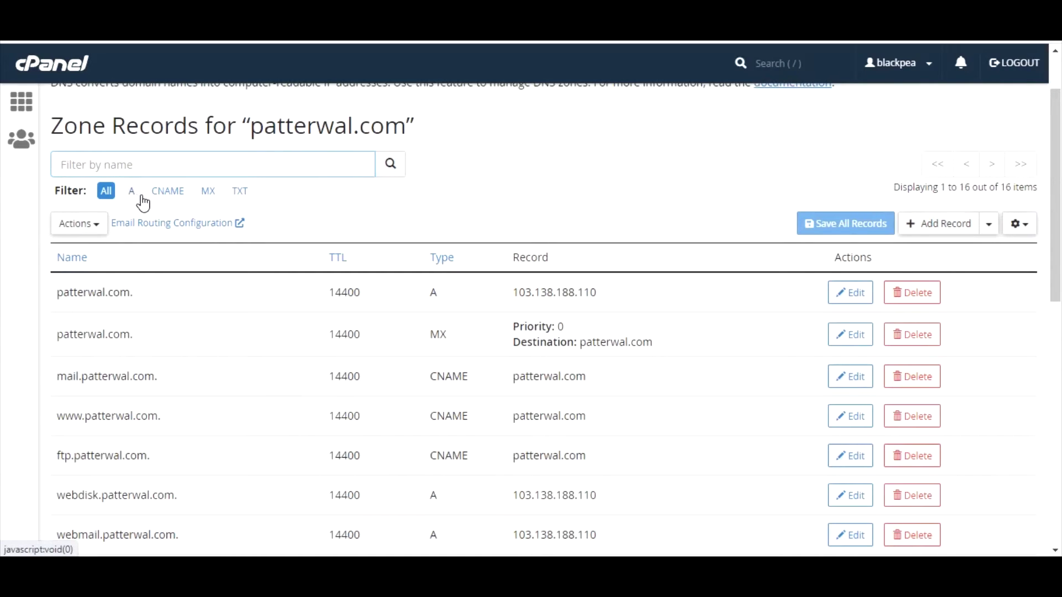
{"action": "left_click", "coordinate": [239, 191]}
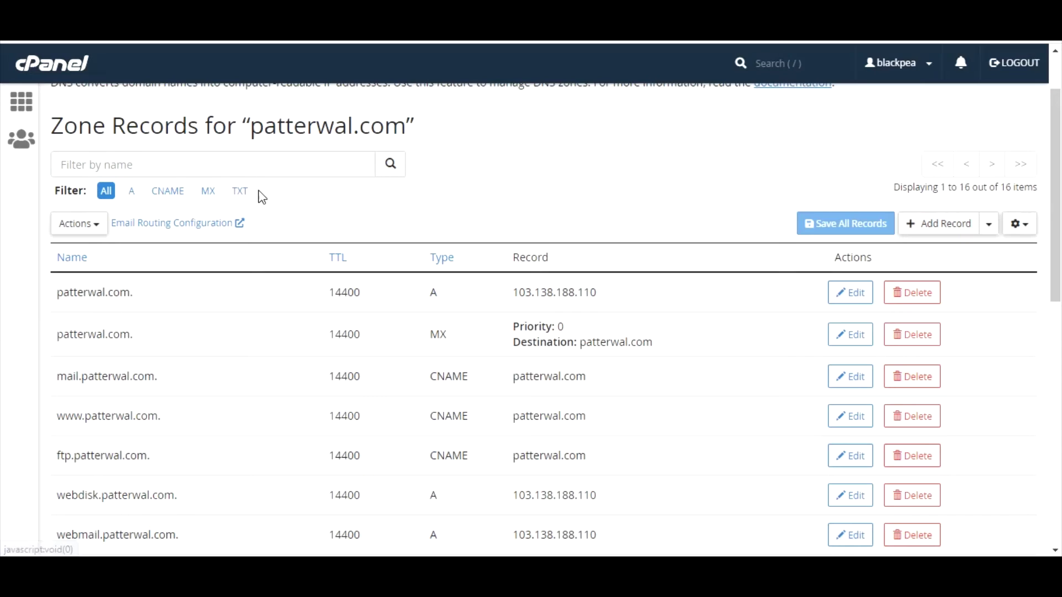
{"action": "left_click", "coordinate": [248, 192]}
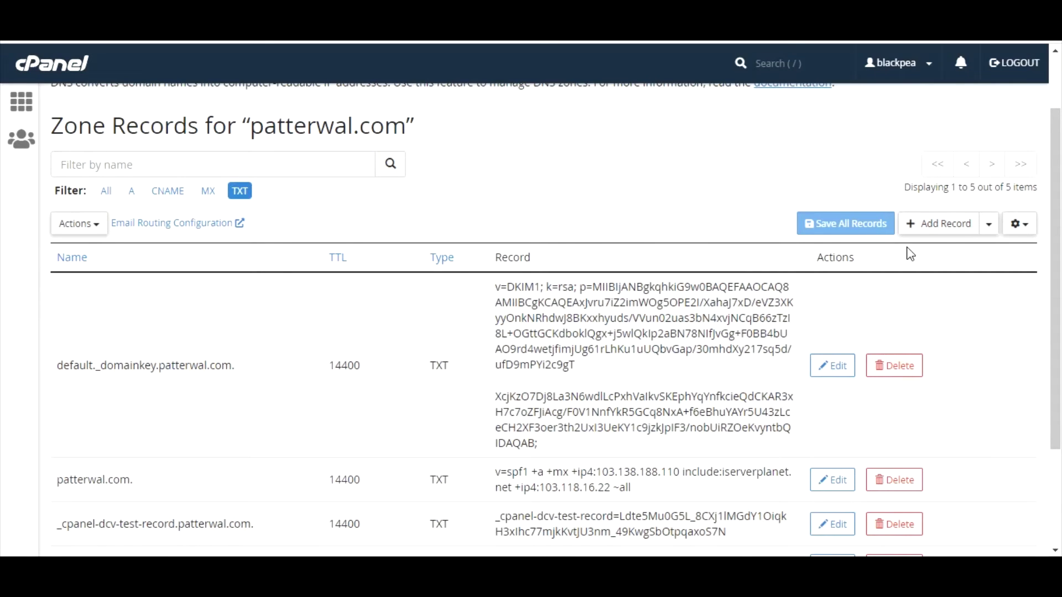
{"action": "left_click", "coordinate": [934, 224]}
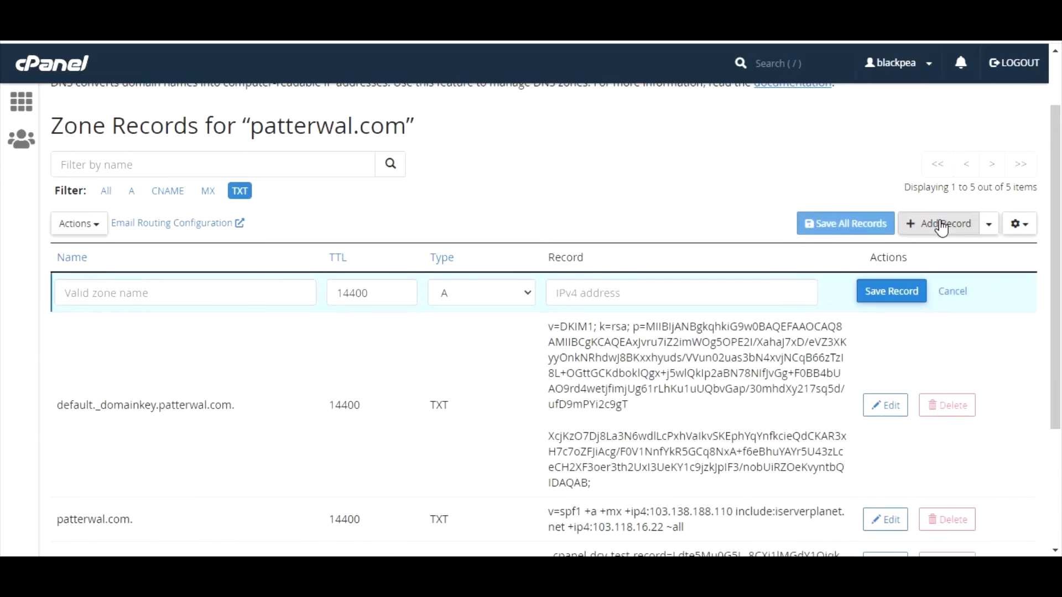
- Try to use @ as the new record's name
{"action": "left_click", "coordinate": [134, 303]}
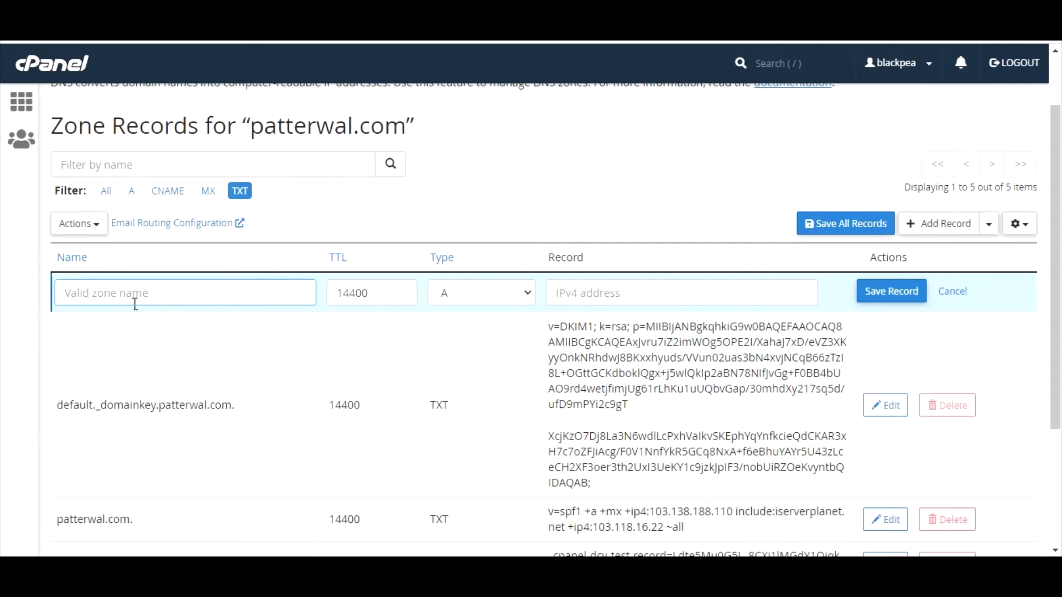
{"action": "type", "text": "@"}
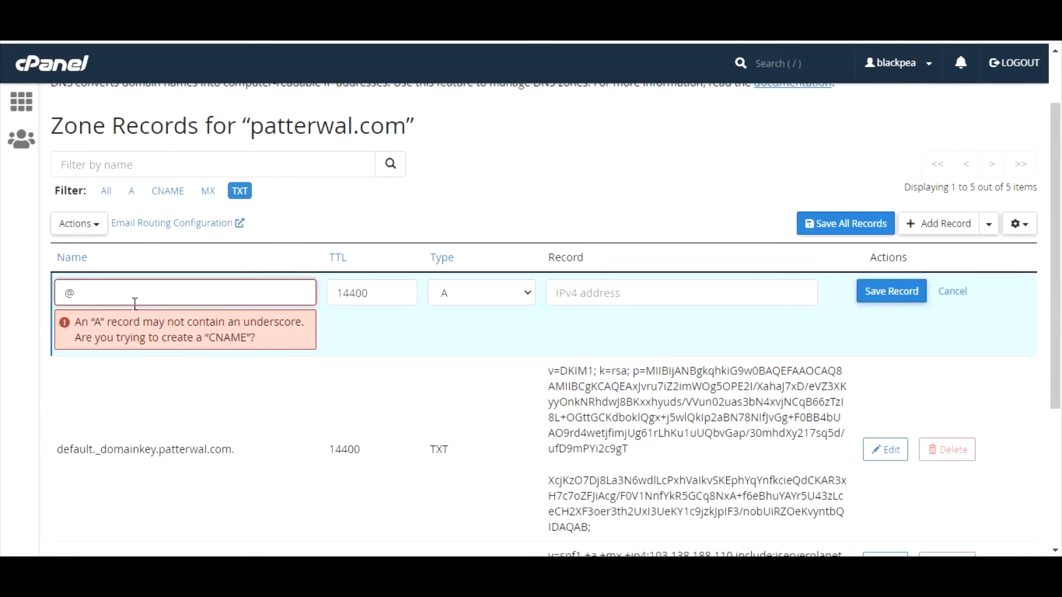
{"action": "key", "text": "BackSpace"}
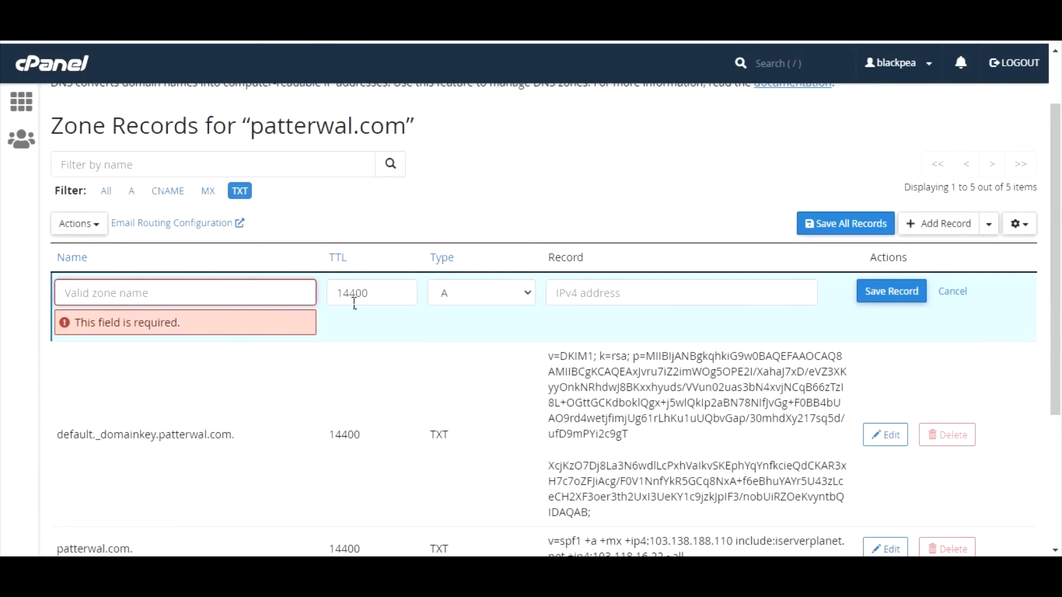
- Set the new record's type to TXT and paste the copied Google site verification token as its record text
{"action": "left_click", "coordinate": [461, 304]}
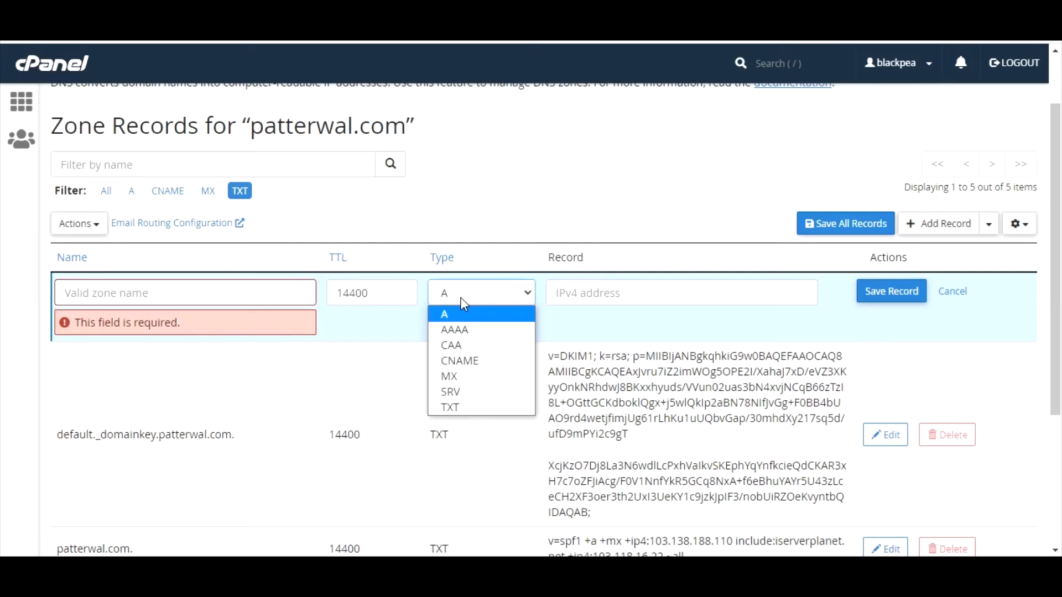
{"action": "left_click", "coordinate": [450, 406]}
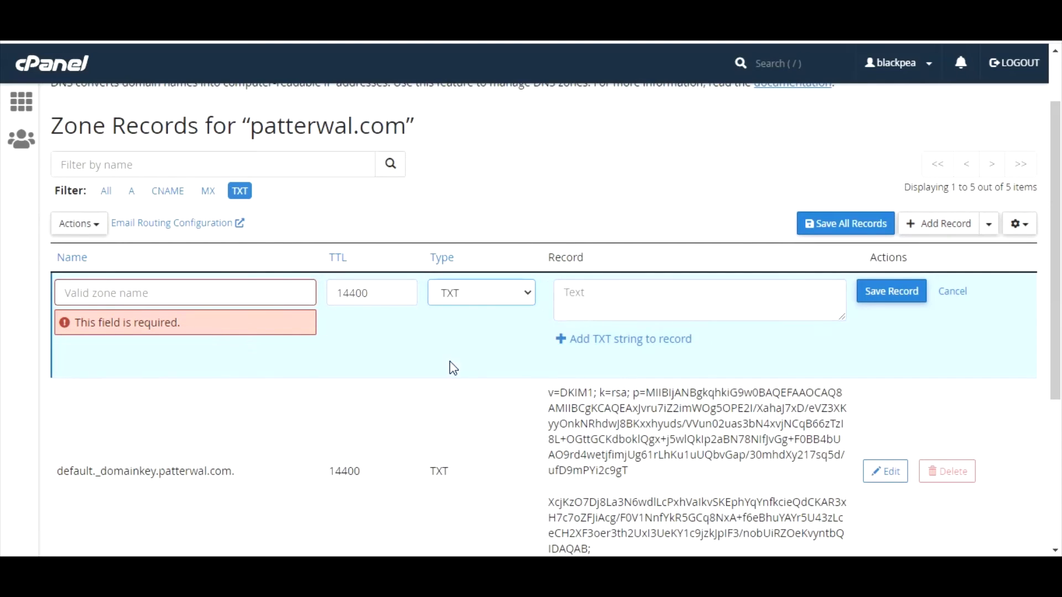
{"action": "left_click", "coordinate": [579, 310]}
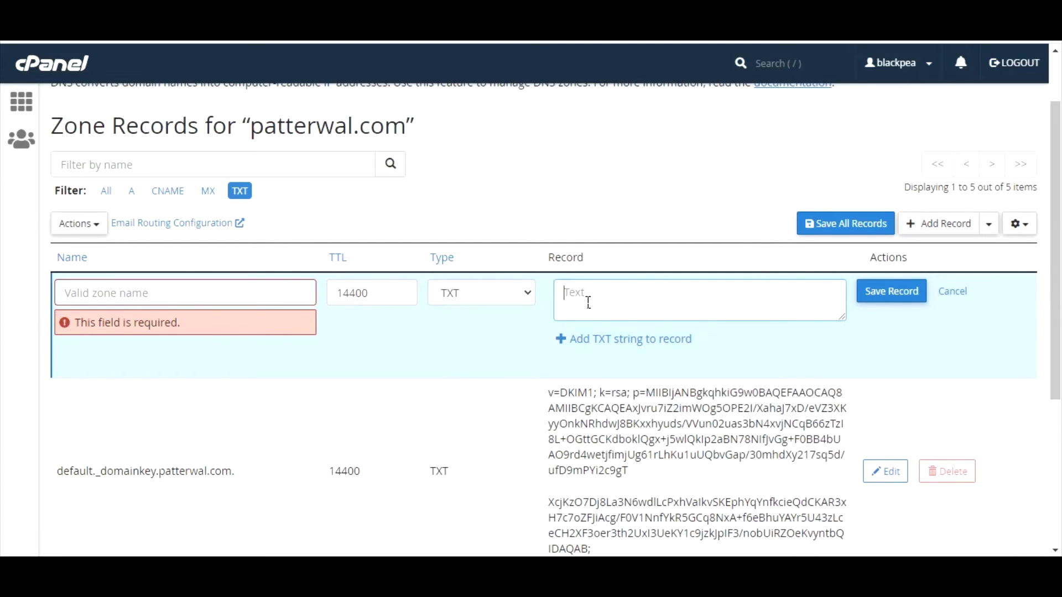
{"action": "right_click", "coordinate": [589, 302]}
{"action": "left_click", "coordinate": [621, 152]}
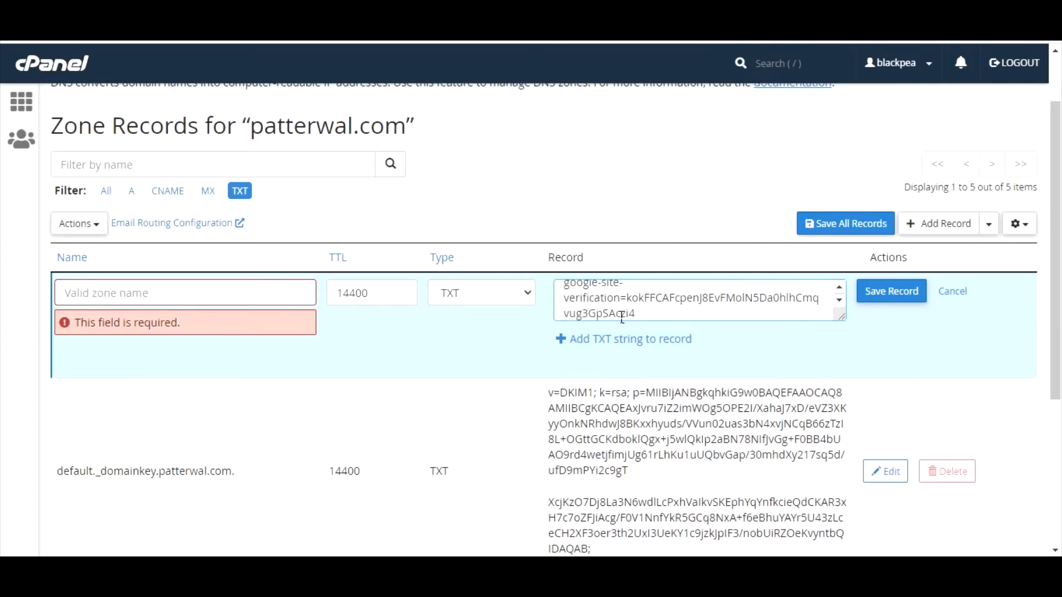
{"action": "left_click", "coordinate": [169, 303]}
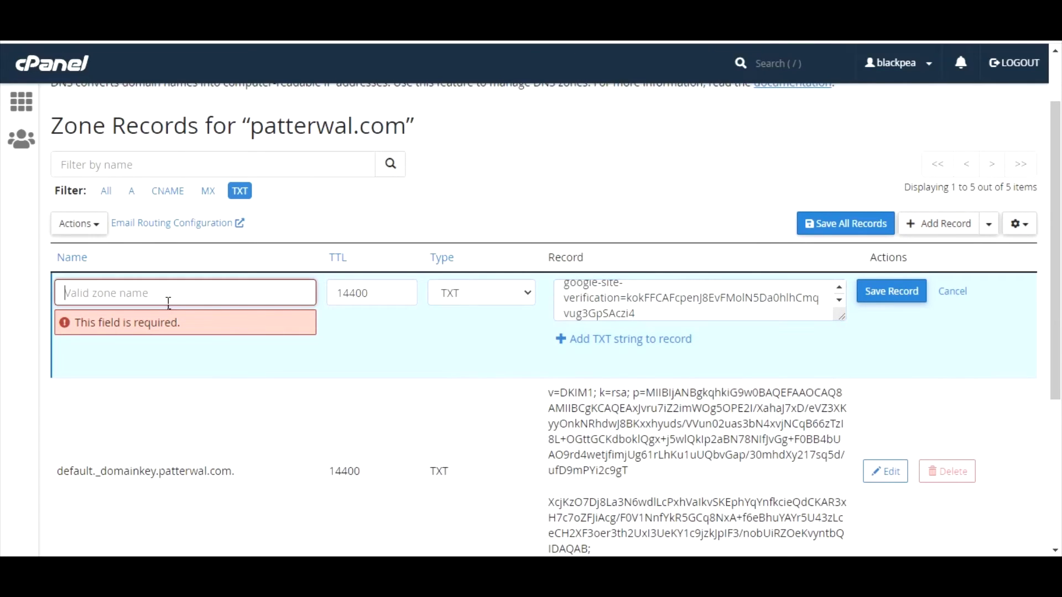
{"action": "left_click", "coordinate": [871, 292]}
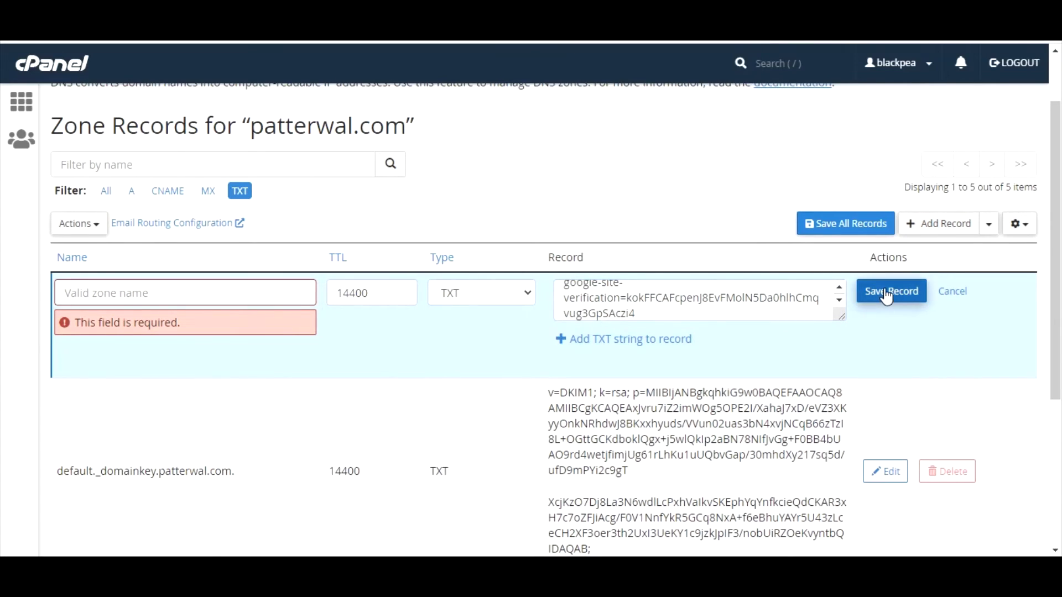
- Copy the TTL value 86400 from the Google verification instructions and set it as the new record's TTL
{"action": "left_click_drag", "start_coordinate": [384, 294], "coordinate": [365, 294]}
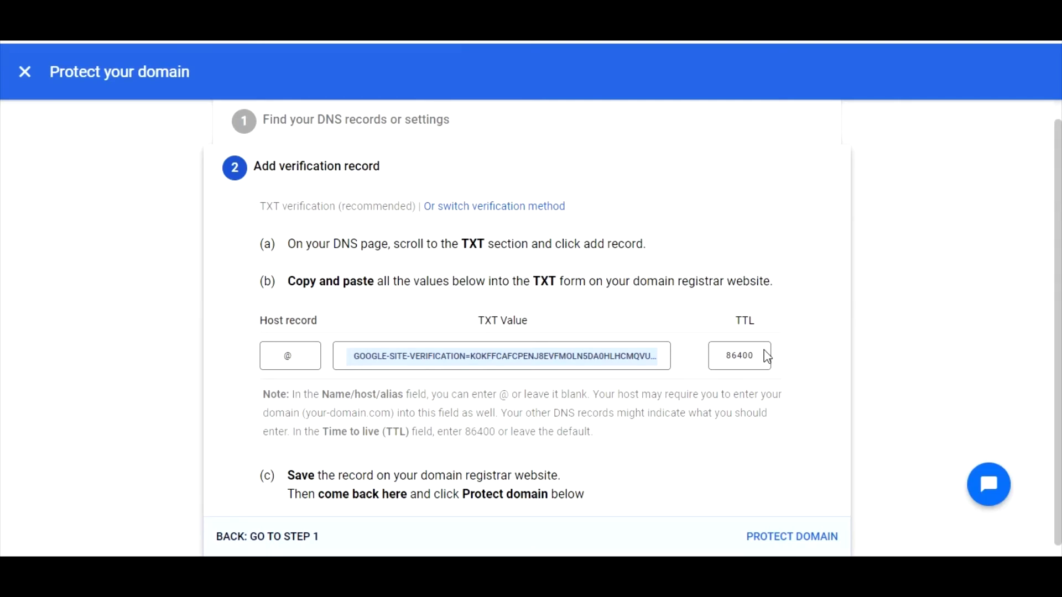
{"action": "left_click_drag", "start_coordinate": [768, 355], "coordinate": [699, 356]}
{"action": "key", "text": "ctrl+c"}
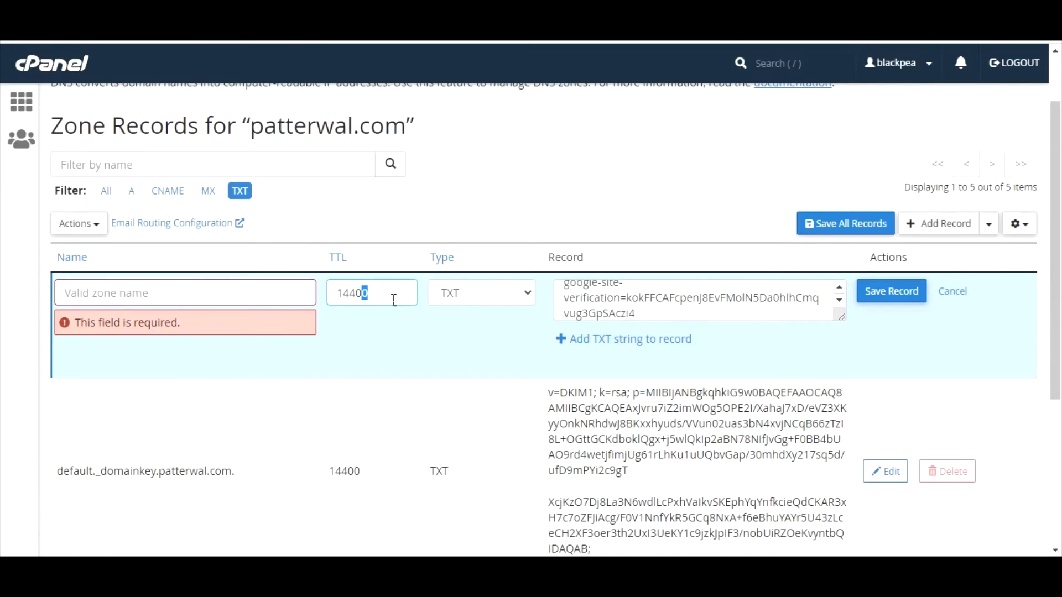
{"action": "double_click", "coordinate": [394, 300]}
{"action": "key", "text": "ctrl+v"}
- Enter patterwal.com as the new TXT record's name and try to save the record
{"action": "left_click", "coordinate": [270, 291]}
{"action": "scroll", "coordinate": [249, 376], "scroll_direction": "down", "scroll_amount": 4}
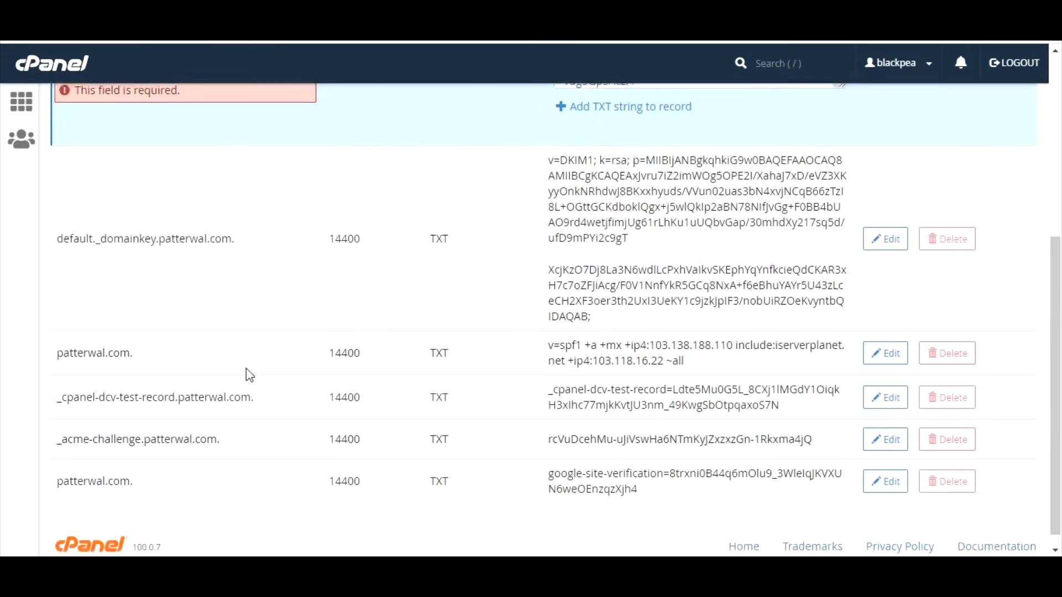
{"action": "scroll", "coordinate": [248, 371], "scroll_direction": "up", "scroll_amount": 3}
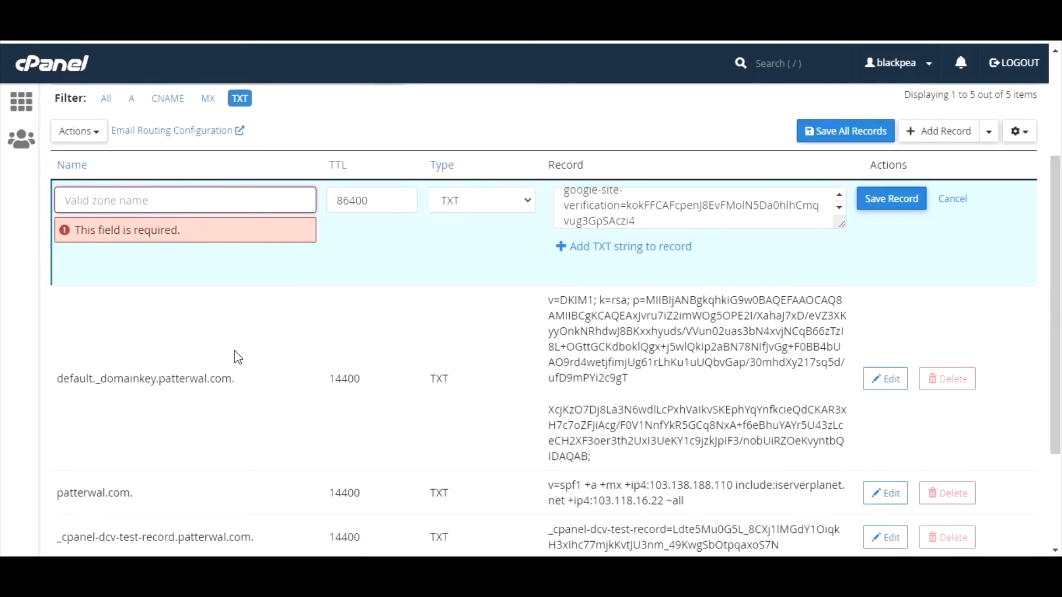
{"action": "scroll", "coordinate": [238, 357], "scroll_direction": "up", "scroll_amount": 2}
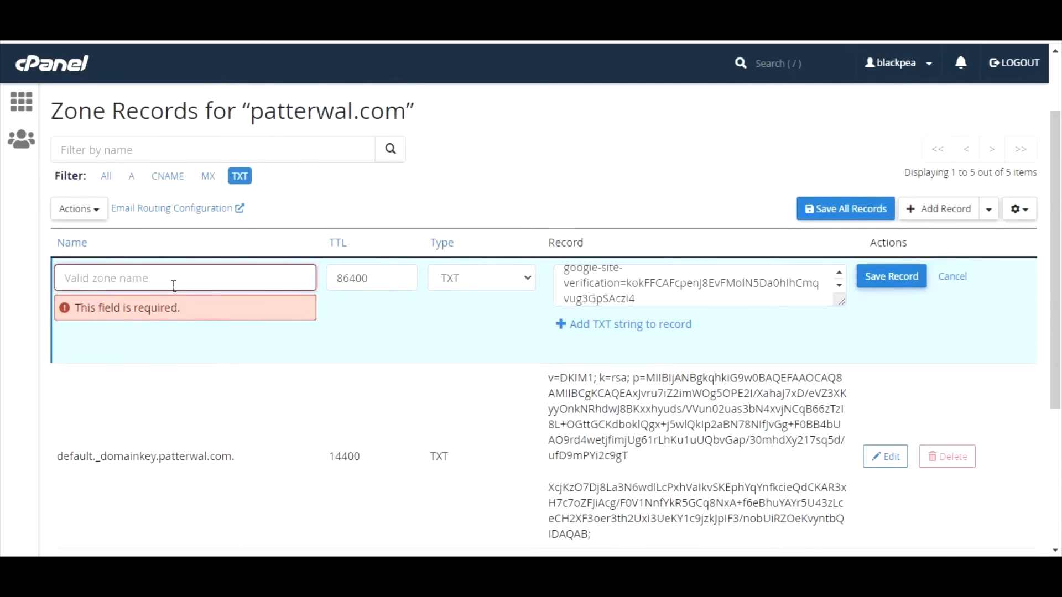
{"action": "type", "text": "patterwa"}
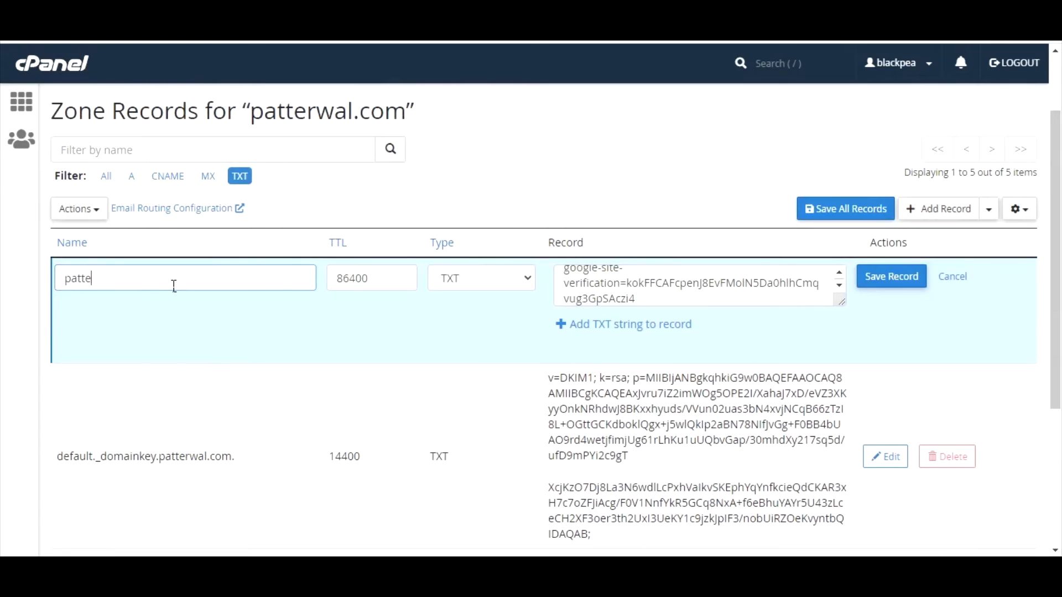
{"action": "type", "text": "l.com"}
{"action": "left_click", "coordinate": [891, 277]}
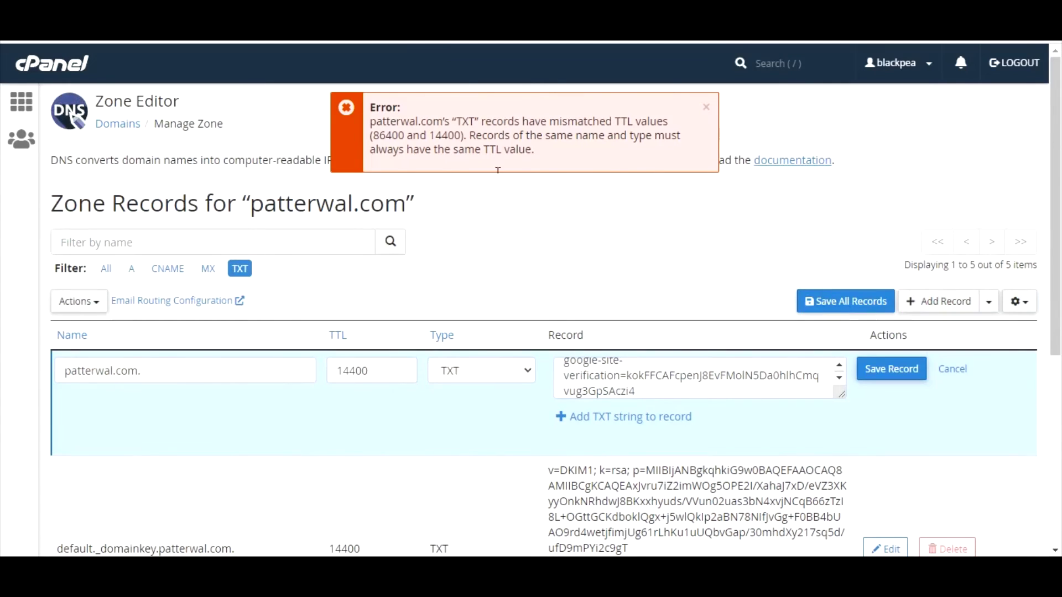
- Save the patterwal.com TXT record with a TTL of 14400 and check it in the zone's TXT record list
{"action": "left_click", "coordinate": [899, 371]}
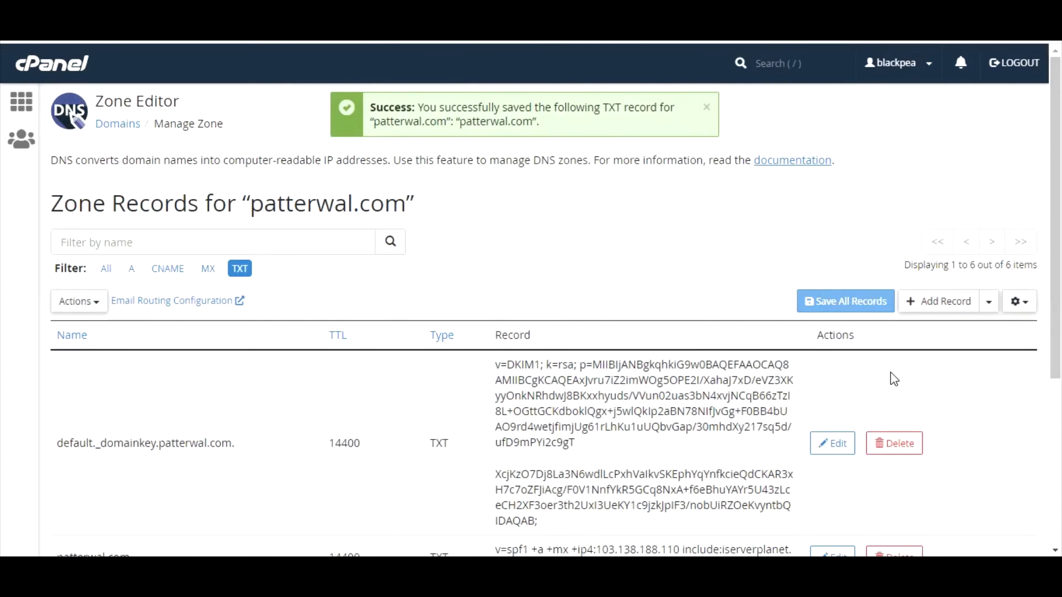
{"action": "scroll", "coordinate": [578, 429], "scroll_direction": "down", "scroll_amount": 4}
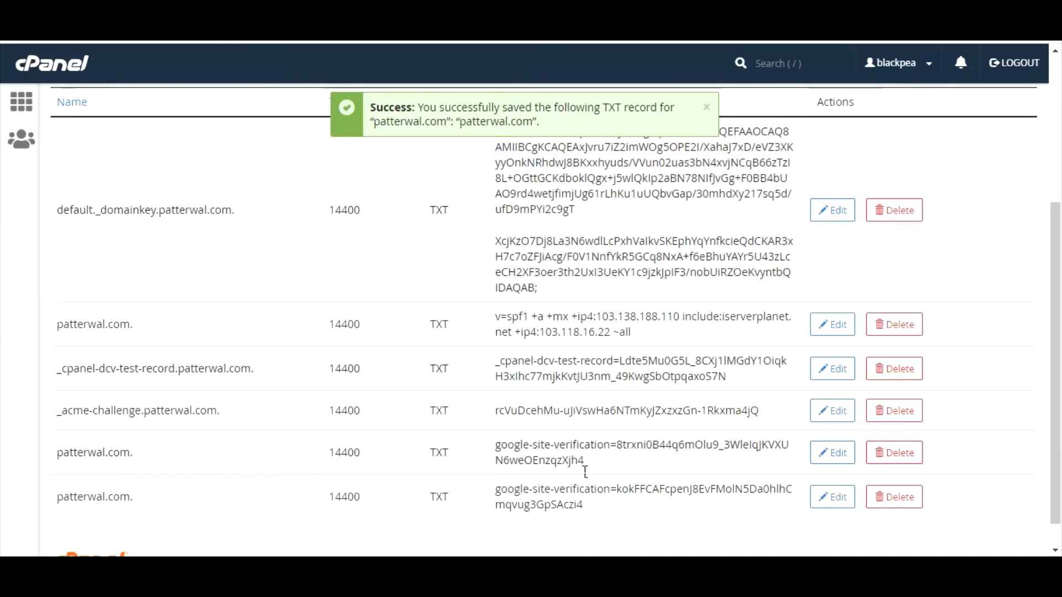
{"action": "scroll", "coordinate": [580, 469], "scroll_direction": "up", "scroll_amount": 4}
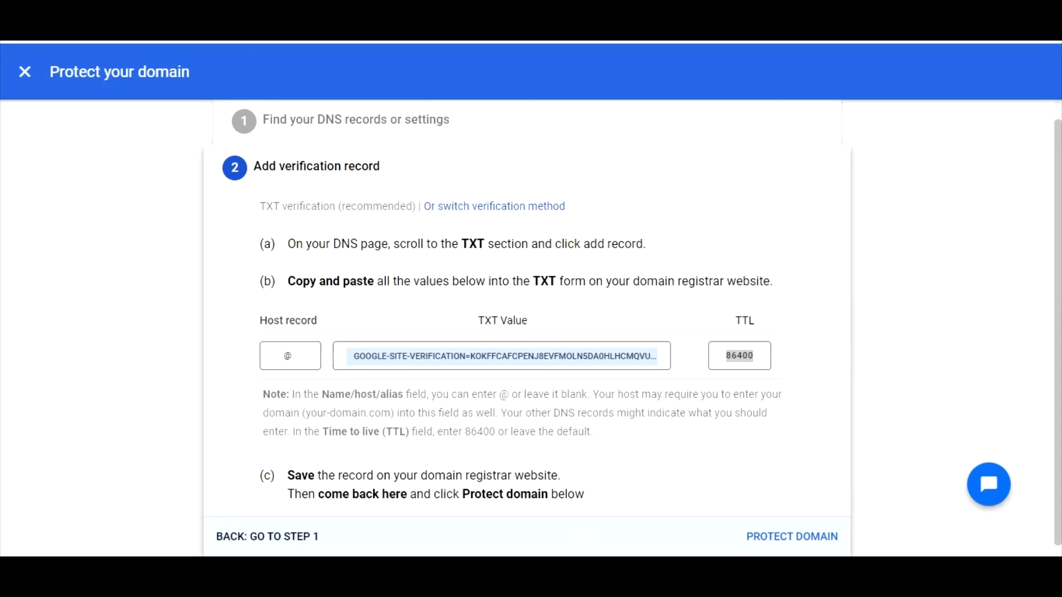
- Return to Google's verification instructions, run the domain protection for patterwal.com and continue to the Workspace setup overview
{"action": "double_click", "coordinate": [736, 346]}
{"action": "scroll", "coordinate": [734, 374], "scroll_direction": "down", "scroll_amount": 1}
{"action": "left_click", "coordinate": [792, 526]}
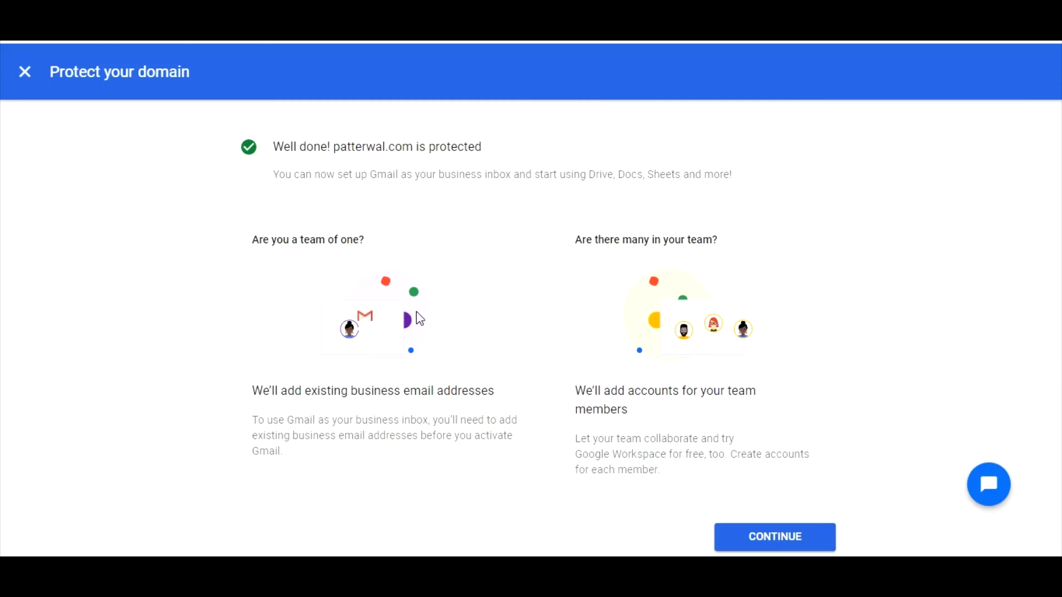
{"action": "left_click_drag", "start_coordinate": [482, 147], "coordinate": [263, 158]}
{"action": "left_click", "coordinate": [342, 185]}
{"action": "left_click", "coordinate": [771, 538]}
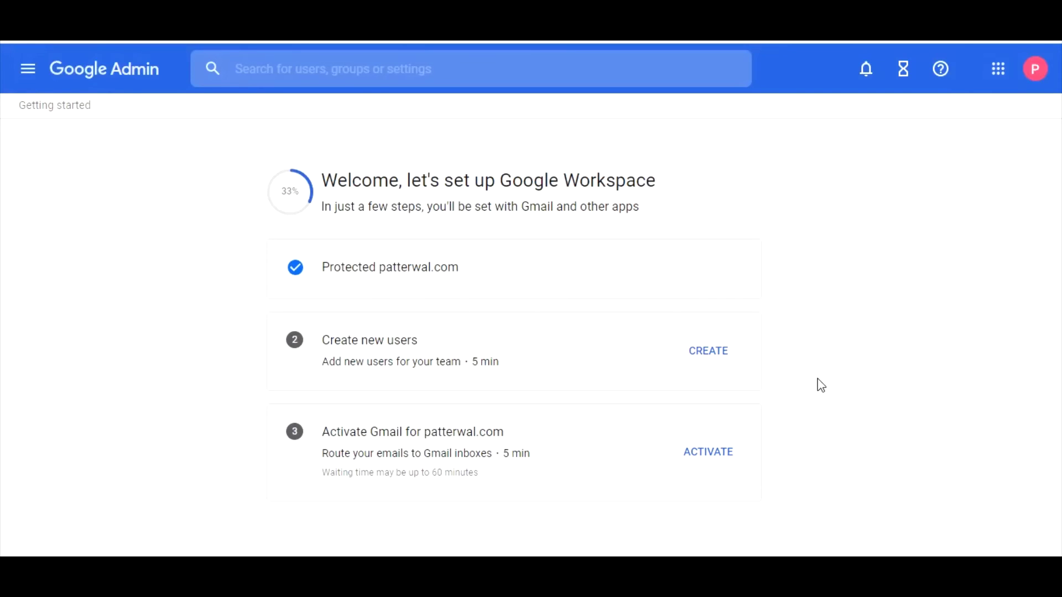
- Open the details of the Google Workspace Business Starter subscription in the billing section
{"action": "left_click", "coordinate": [998, 68]}
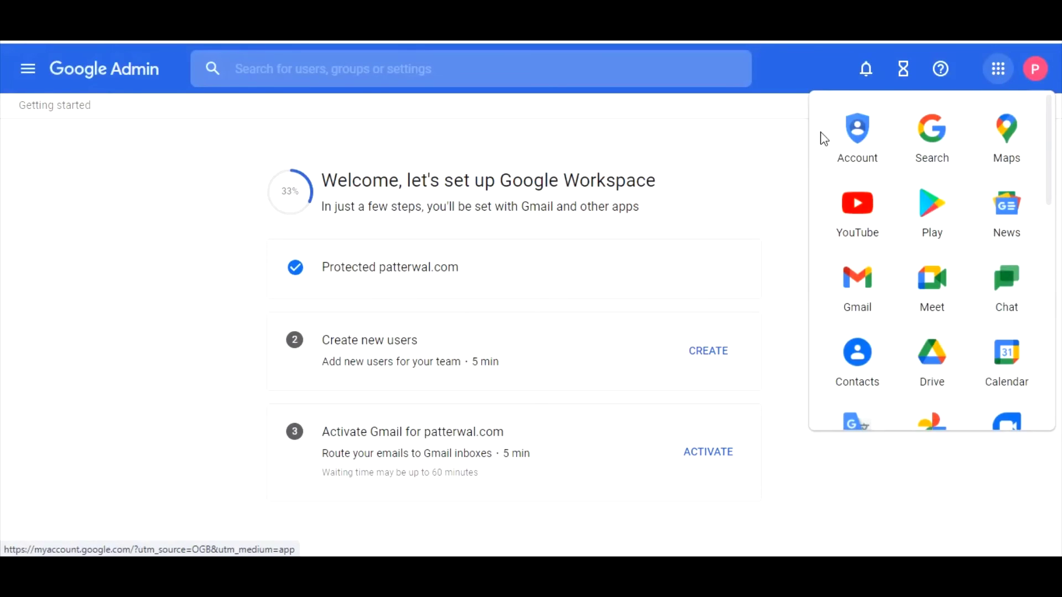
{"action": "left_click", "coordinate": [25, 70]}
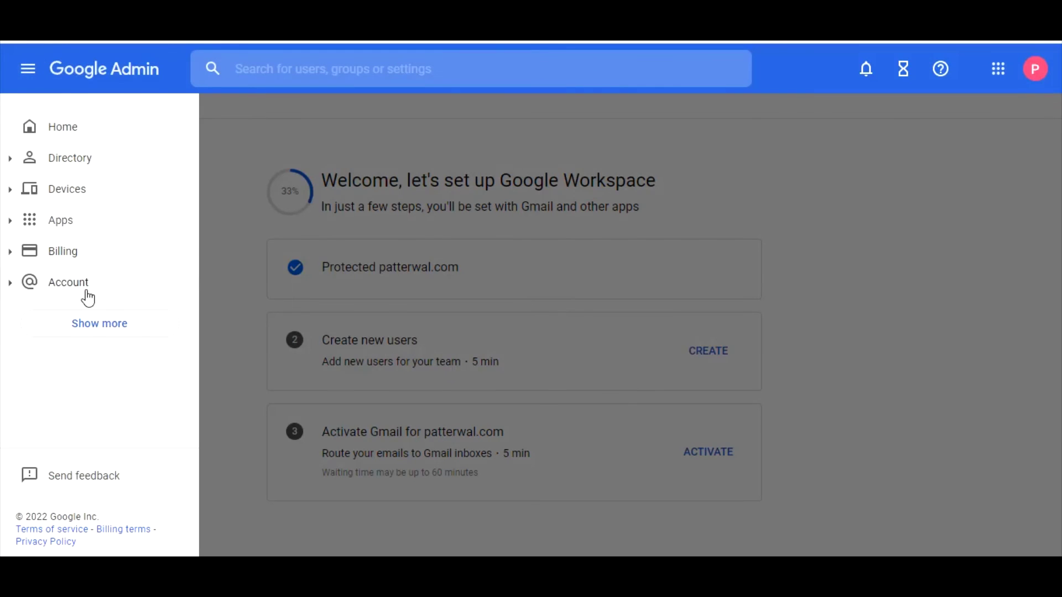
{"action": "left_click", "coordinate": [79, 255]}
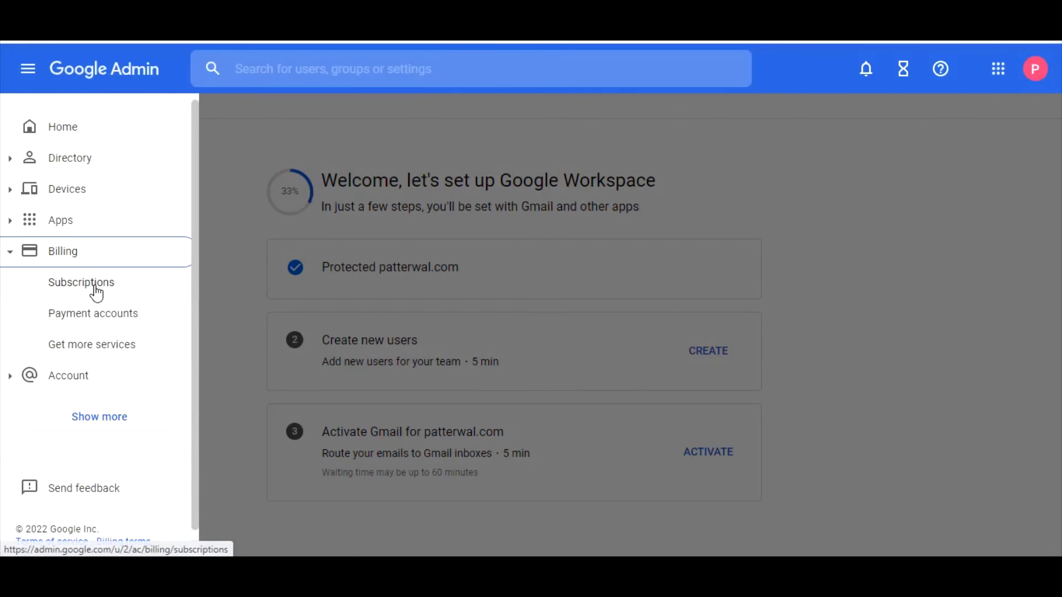
{"action": "left_click", "coordinate": [91, 286]}
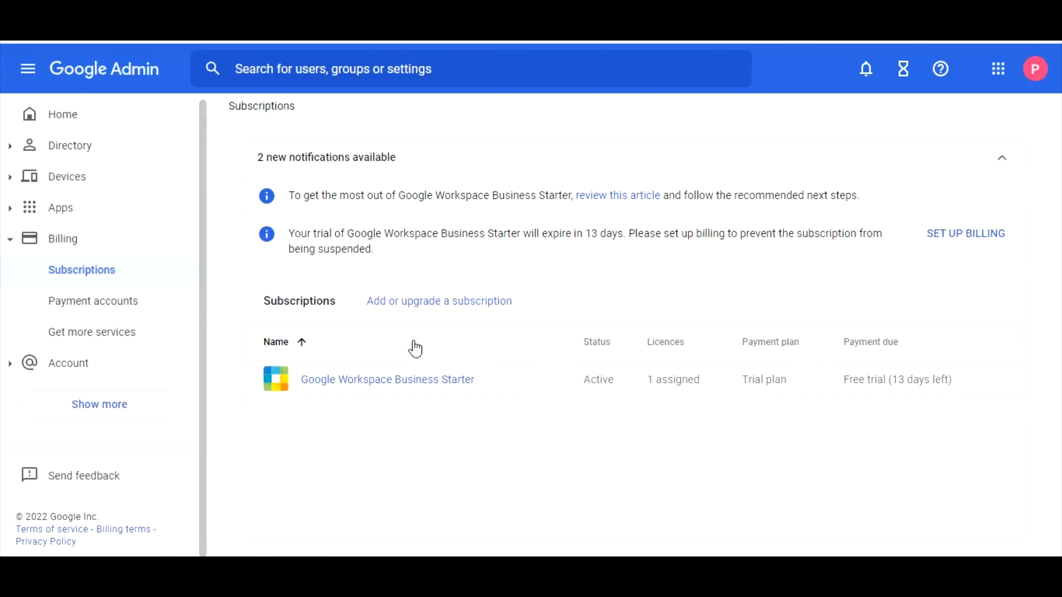
{"action": "left_click", "coordinate": [374, 388]}
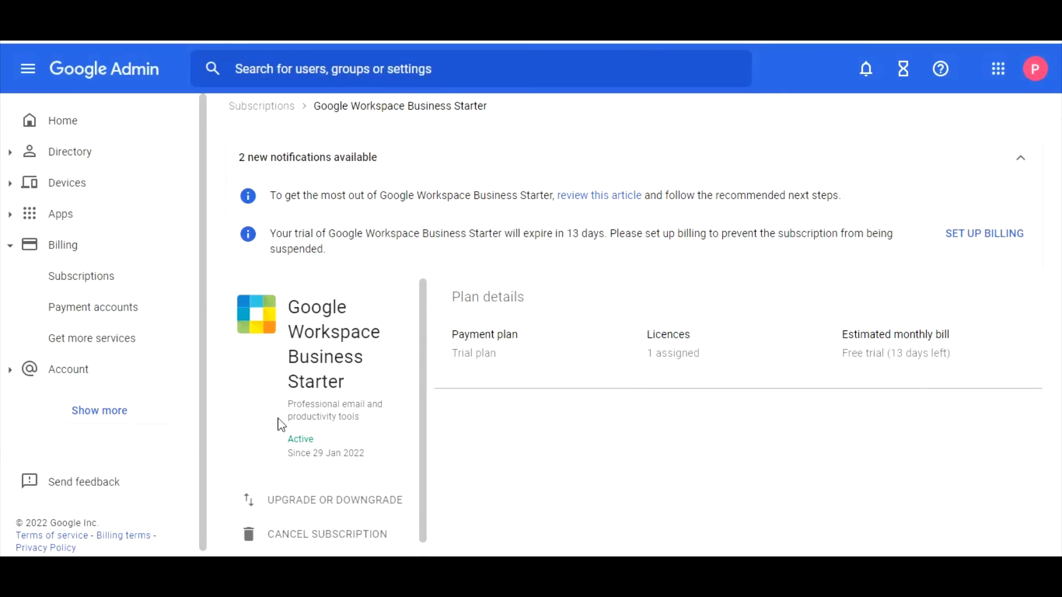
- View the Google Workspace plans available for upgrading or downgrading the Business Starter subscription
{"action": "left_click", "coordinate": [314, 507]}
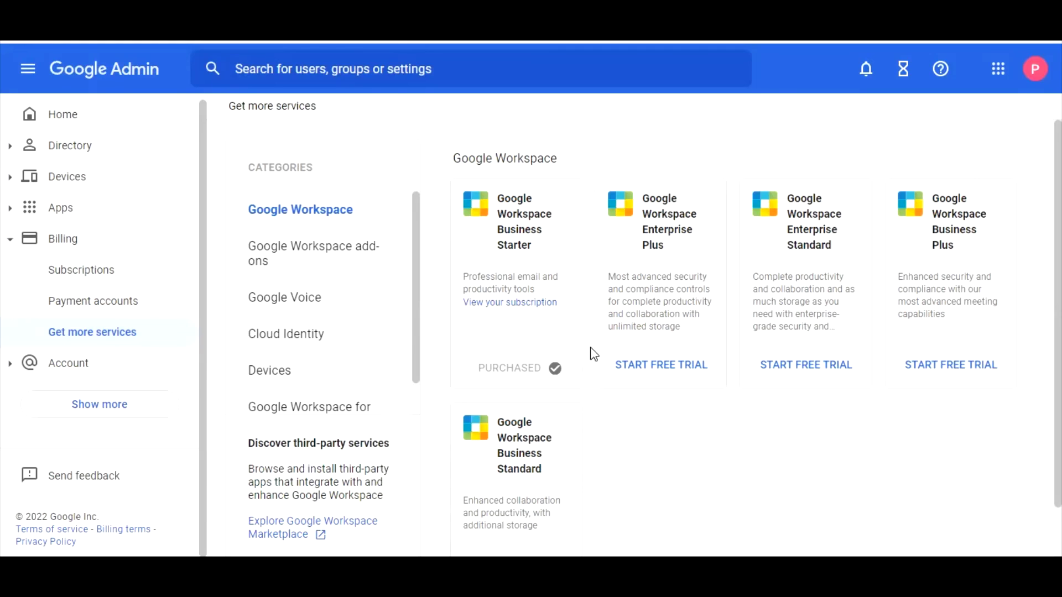
{"action": "scroll", "coordinate": [784, 417], "scroll_direction": "down", "scroll_amount": 1}
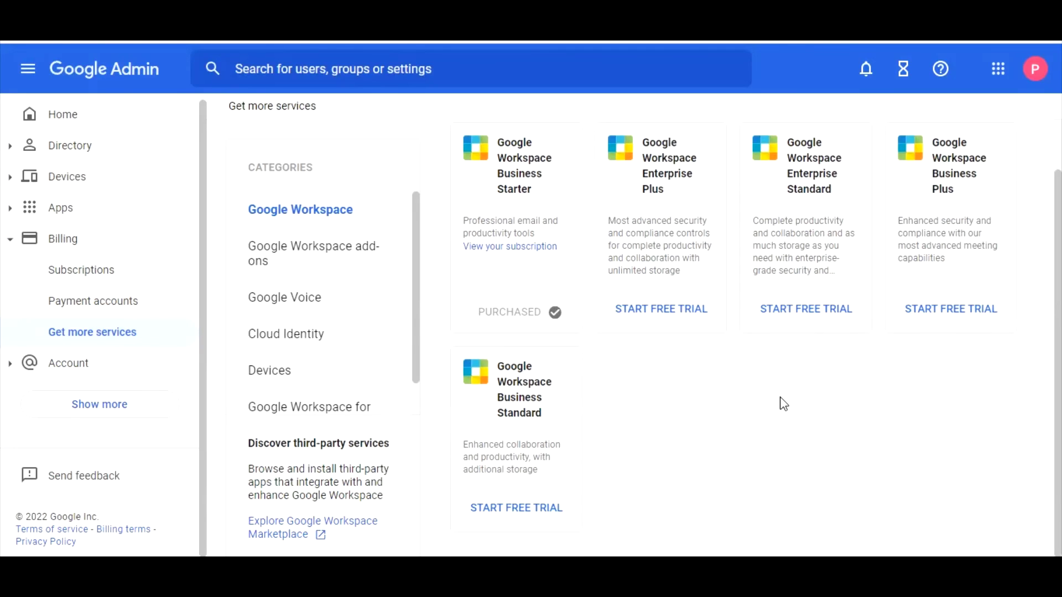
{"action": "scroll", "coordinate": [1058, 354], "scroll_direction": "up", "scroll_amount": 1}
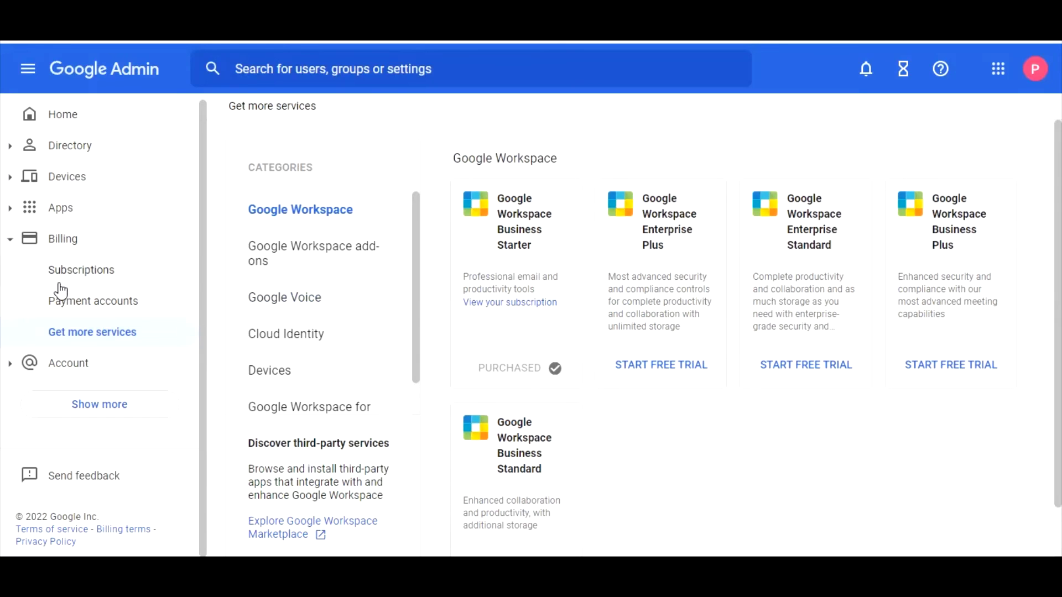
{"action": "left_click", "coordinate": [74, 241]}
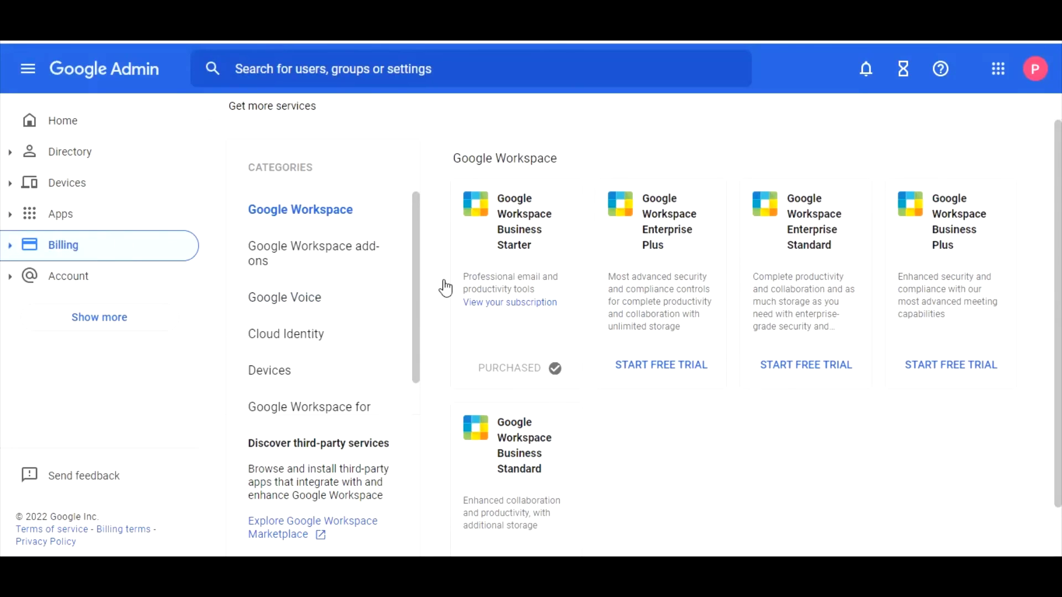
- Return to the Admin console home page and review its users, billing, product updates, domains and alerts sections
{"action": "left_click", "coordinate": [61, 125]}
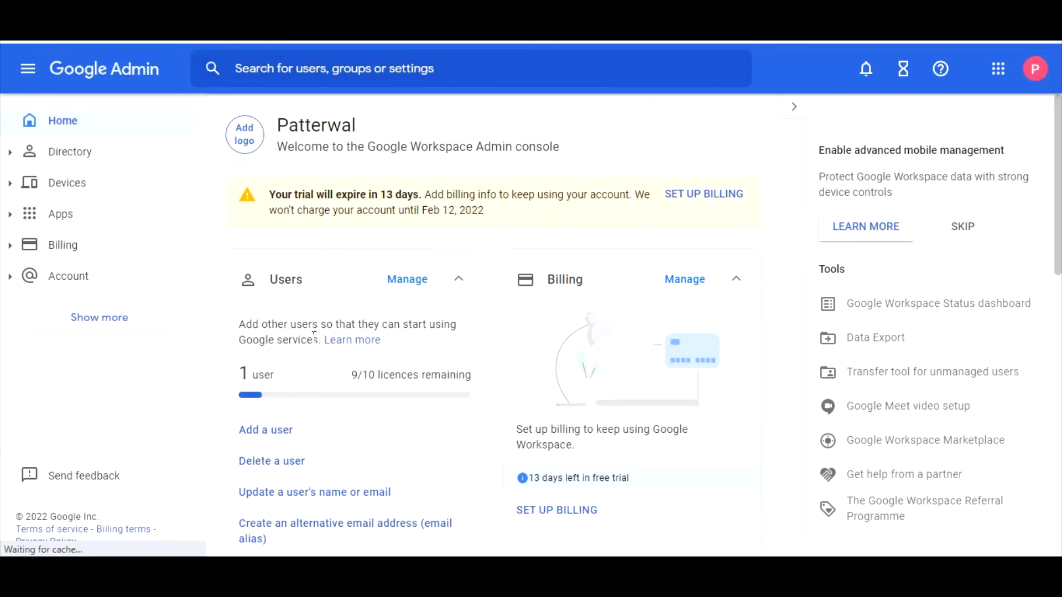
{"action": "scroll", "coordinate": [387, 350], "scroll_direction": "down", "scroll_amount": 3}
{"action": "scroll", "coordinate": [339, 354], "scroll_direction": "up", "scroll_amount": 3}
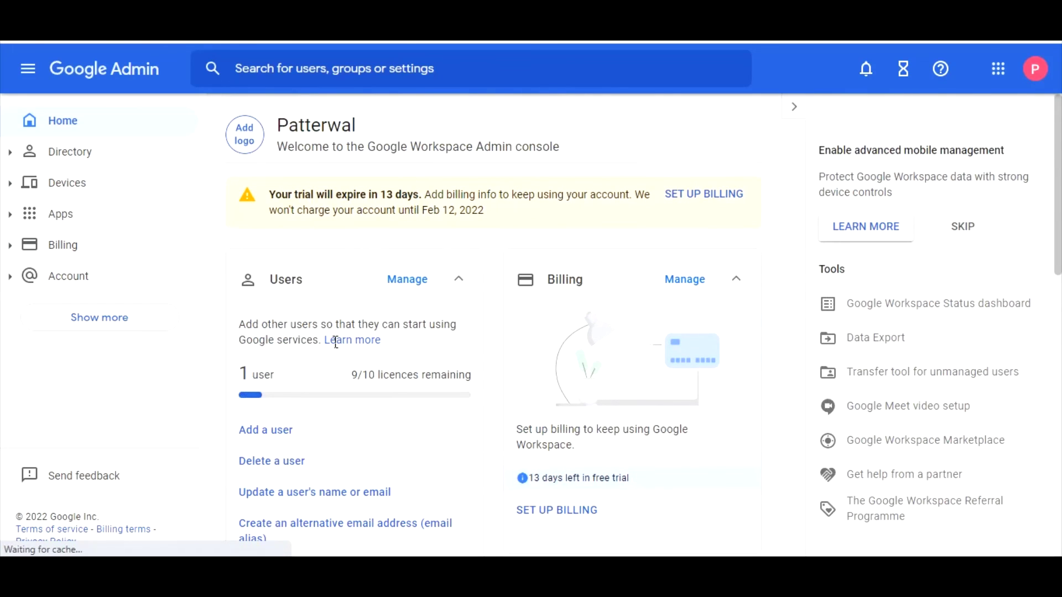
{"action": "scroll", "coordinate": [624, 342], "scroll_direction": "down", "scroll_amount": 4}
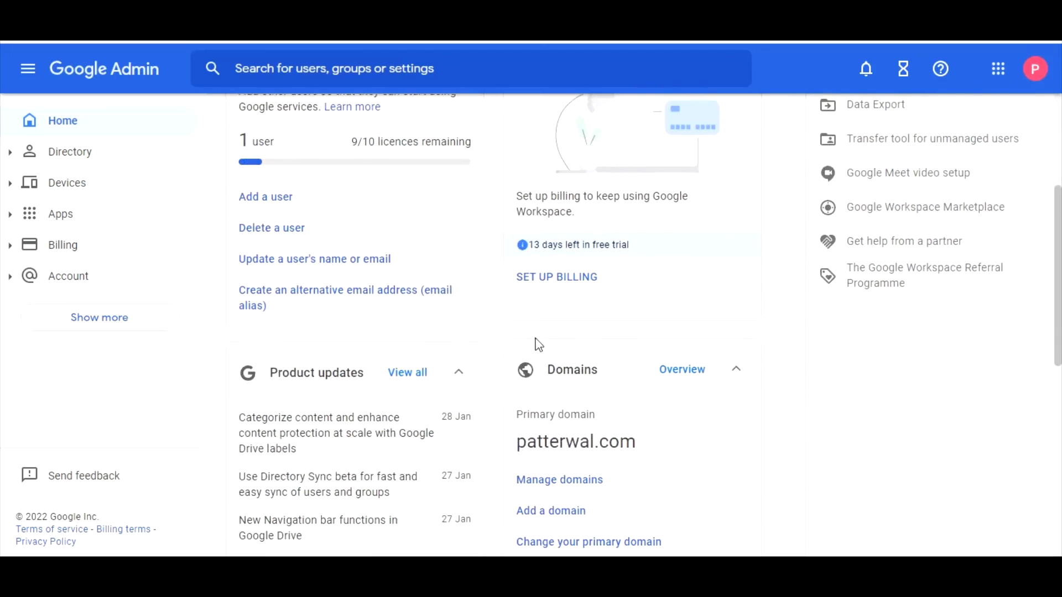
{"action": "scroll", "coordinate": [609, 342], "scroll_direction": "down", "scroll_amount": 3}
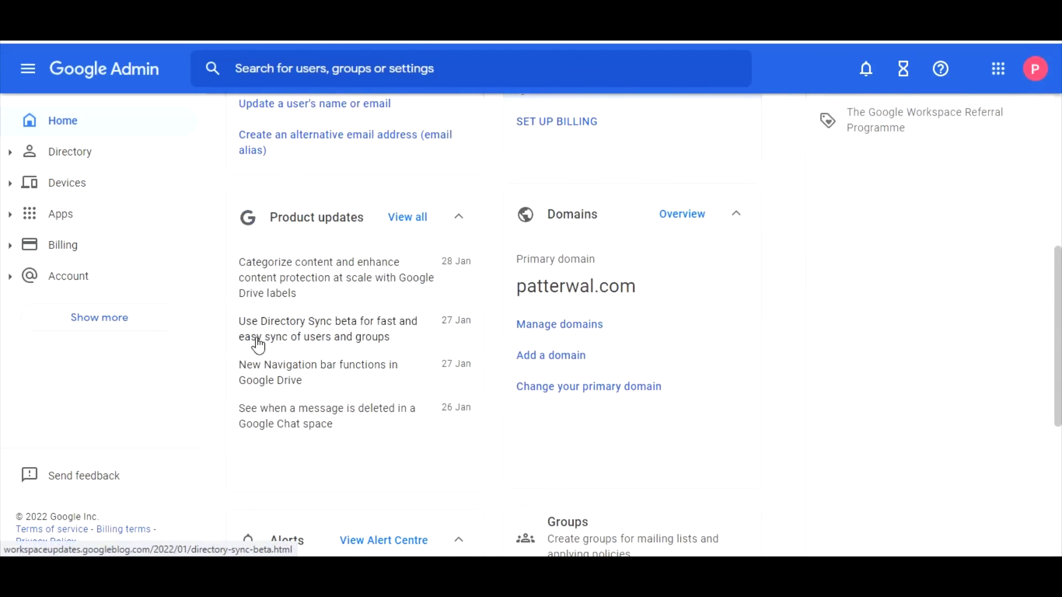
{"action": "scroll", "coordinate": [369, 358], "scroll_direction": "down", "scroll_amount": 4}
- Look through the options available under Apps, Devices and Directory in the Admin console navigation
{"action": "left_click", "coordinate": [17, 215]}
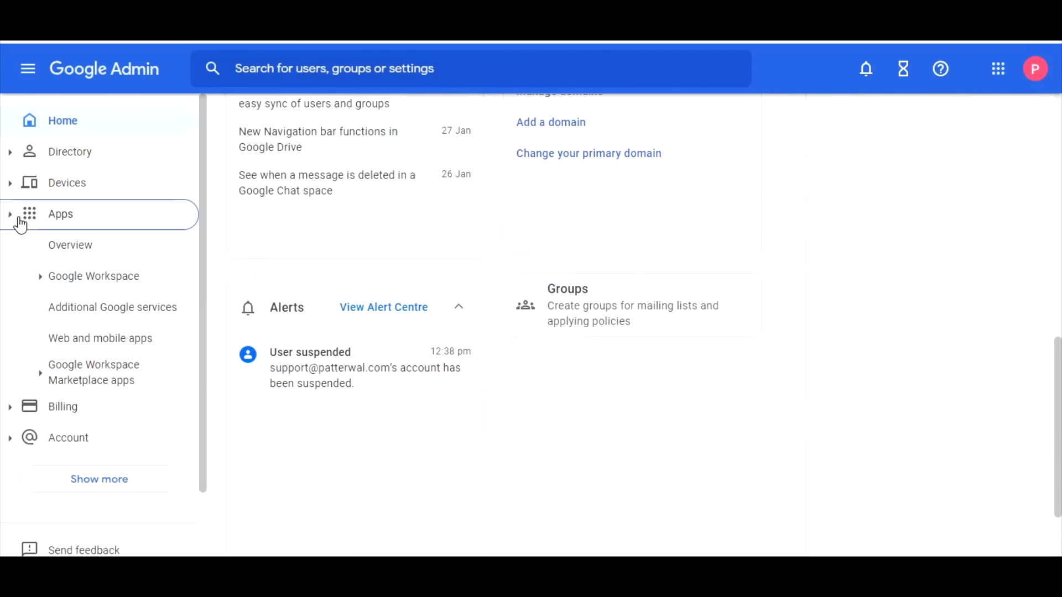
{"action": "left_click", "coordinate": [20, 188]}
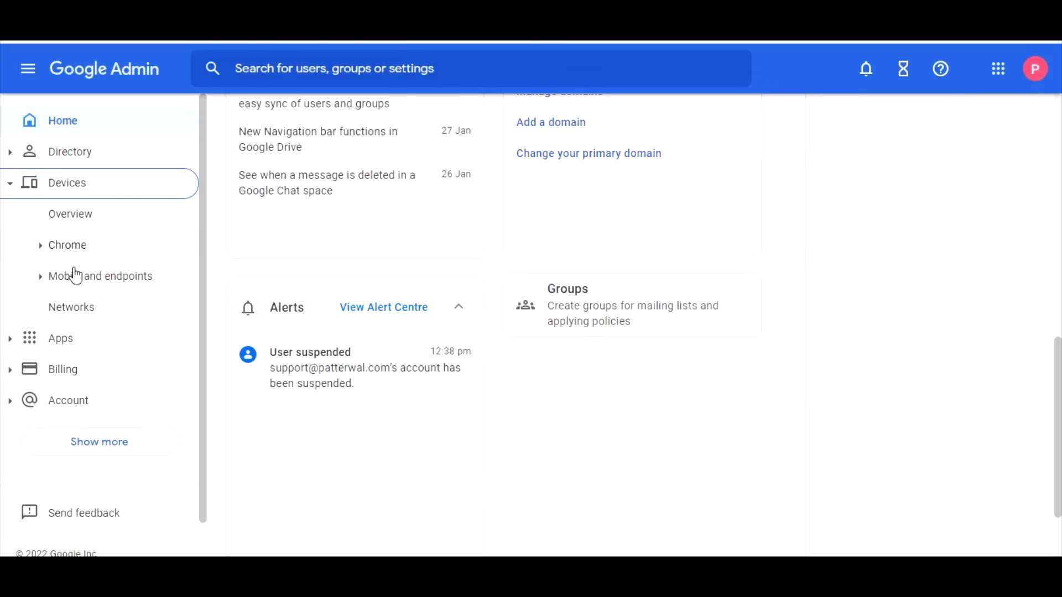
{"action": "left_click", "coordinate": [25, 155]}
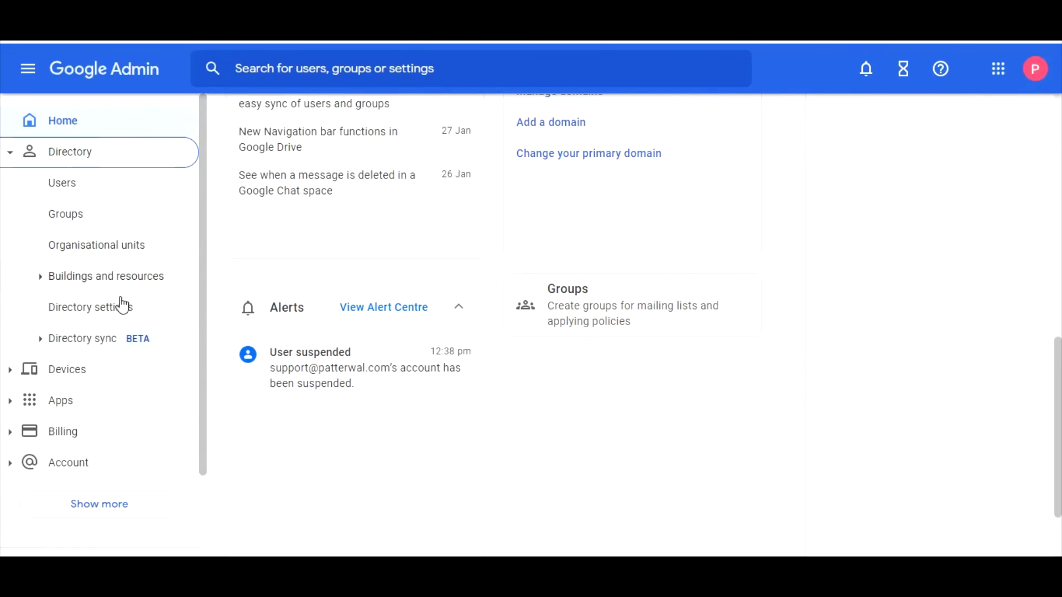